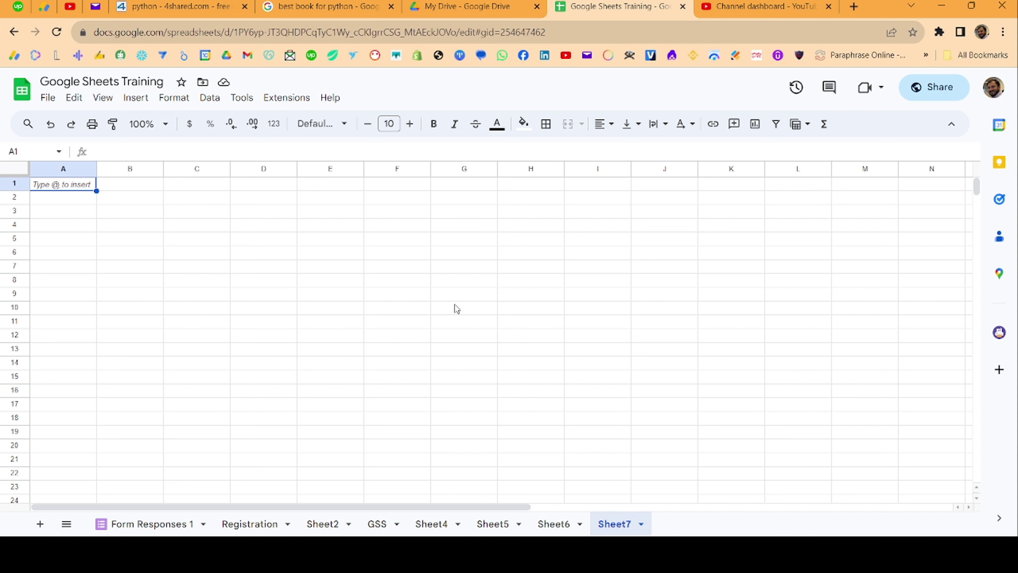
# Enter the labels DATE, DAY and MONTH into A1 to A3
pyautogui.write('DATE')
pyautogui.press('Return')
pyautogui.write('D')
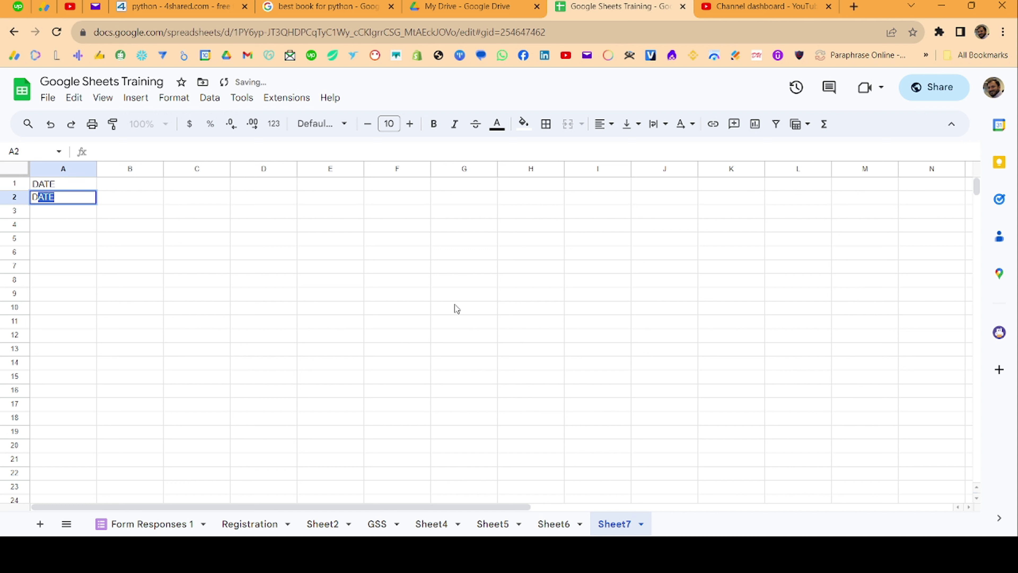
pyautogui.write('AY')
pyautogui.press('Return')
pyautogui.write('MON')
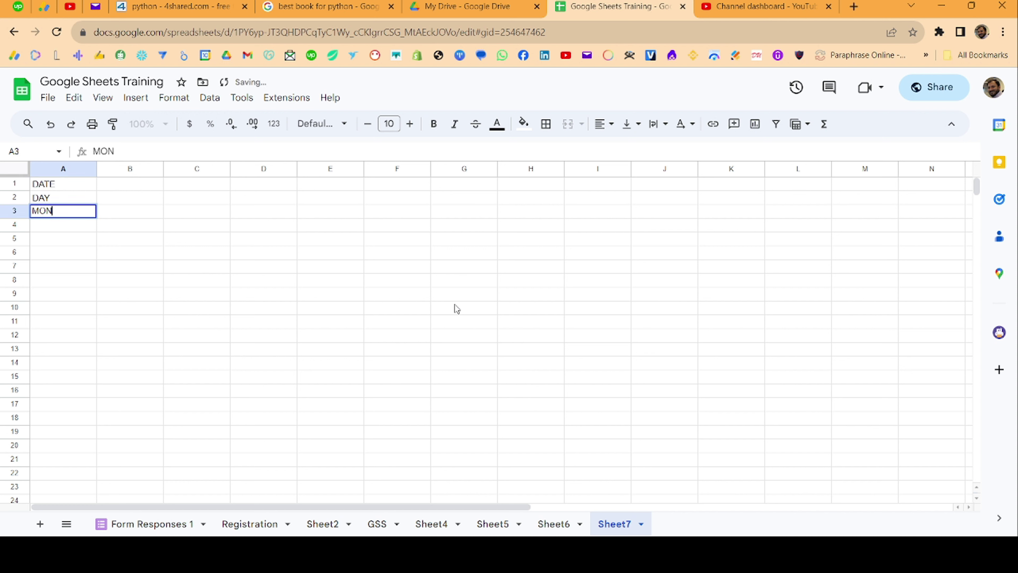
pyautogui.write('TH')
pyautogui.press('Return')
# Add YEAR and EOMONTH in A4 and A5, then return to B1
pyautogui.write('YE')
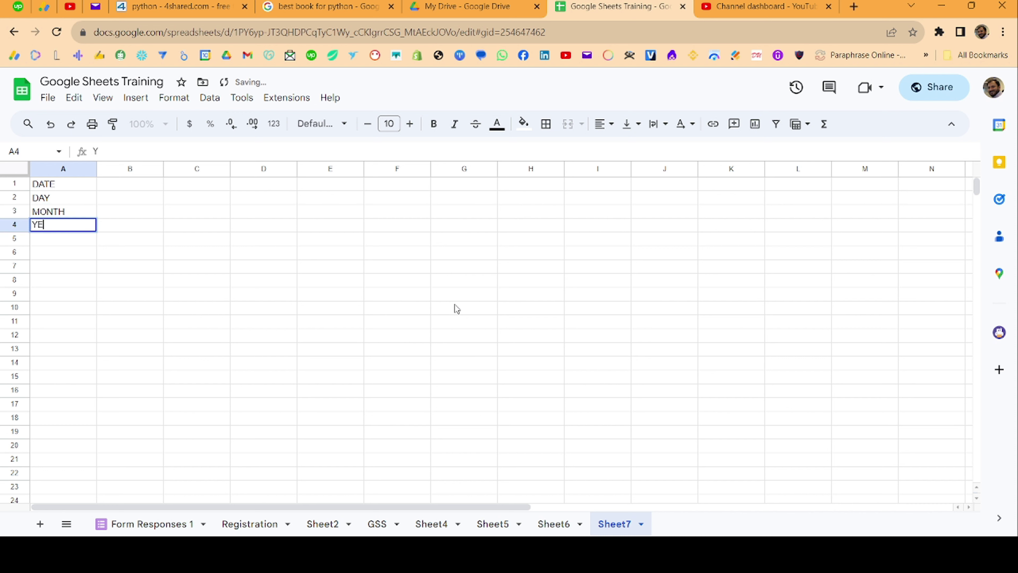
pyautogui.write('AR')
pyautogui.press('Return')
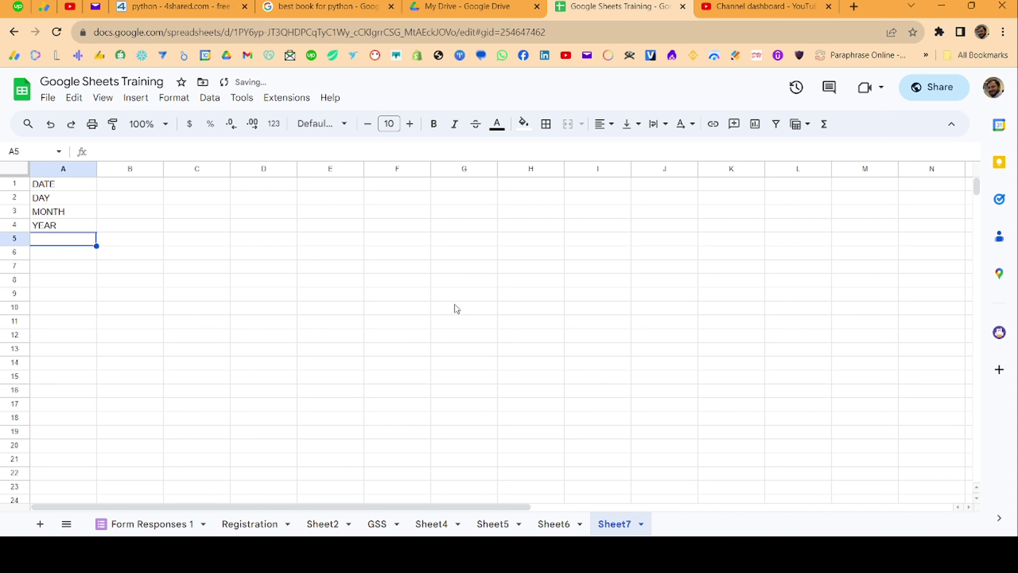
pyautogui.write('EOMONTH')
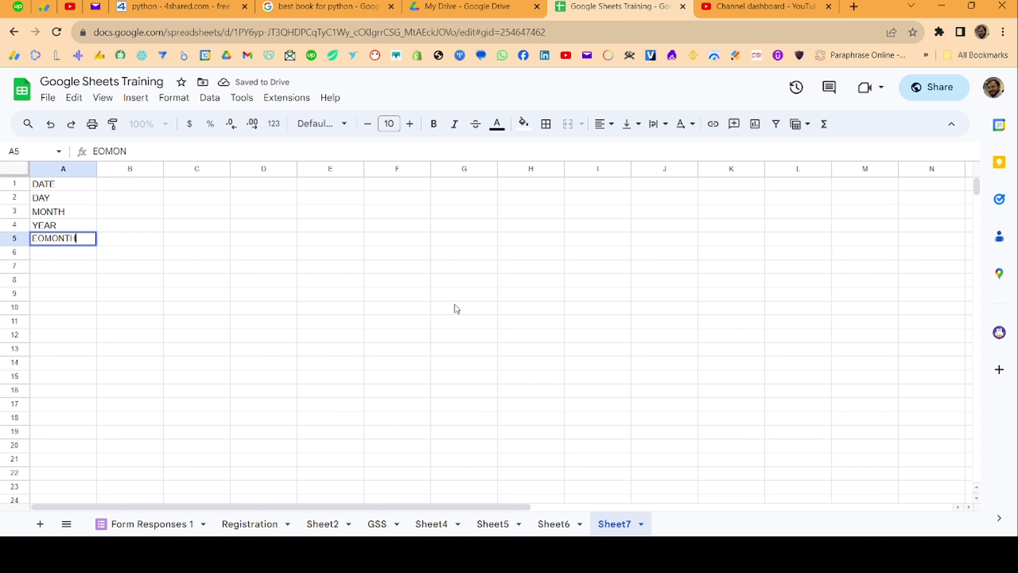
pyautogui.press('Return')
pyautogui.press('Up')
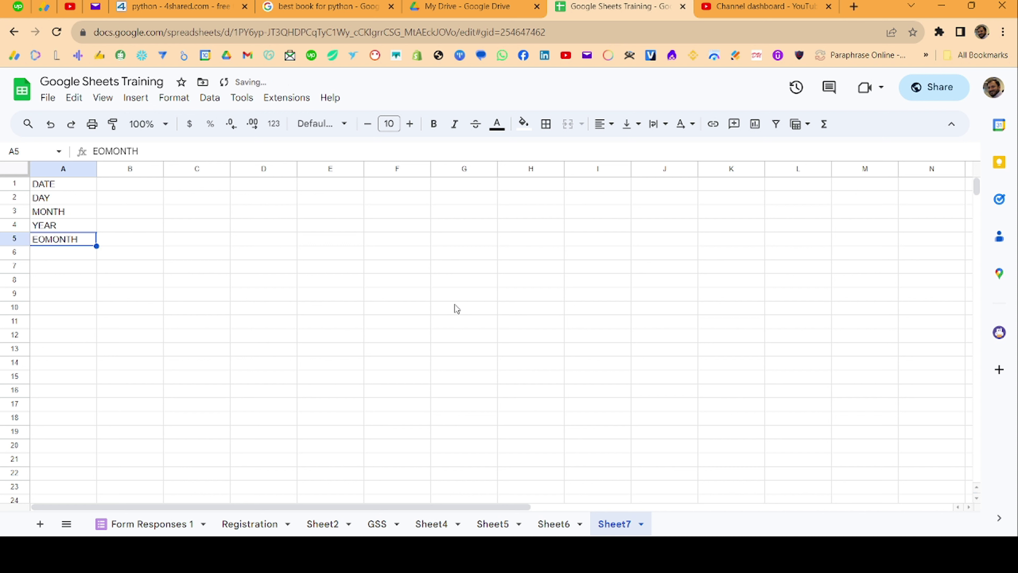
pyautogui.press('Up')
pyautogui.press('Up')
pyautogui.press('Up')
pyautogui.press('Up')
pyautogui.press('Right')
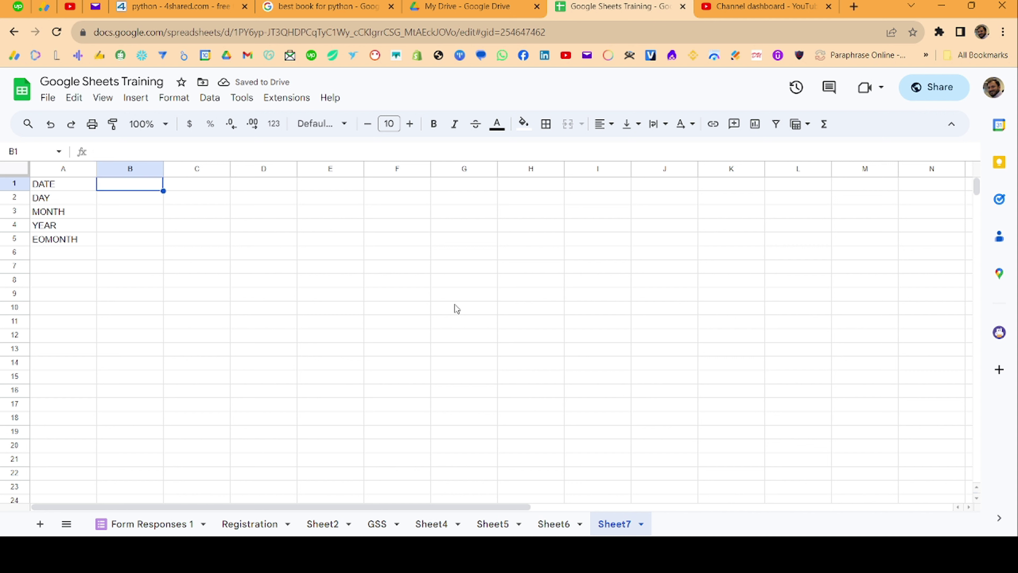
pyautogui.press('Right')
pyautogui.press('Right')
pyautogui.press('Left')
pyautogui.press('Left')
# Enter =DATE(2023,8,10) in B1 so it displays 8/10/2023
pyautogui.write('=date')
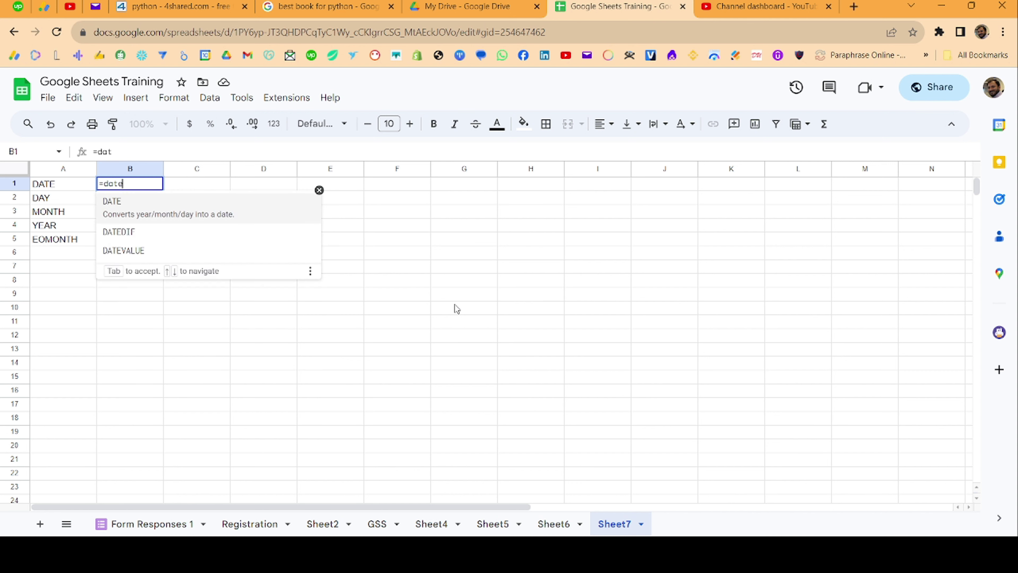
pyautogui.press('Tab')
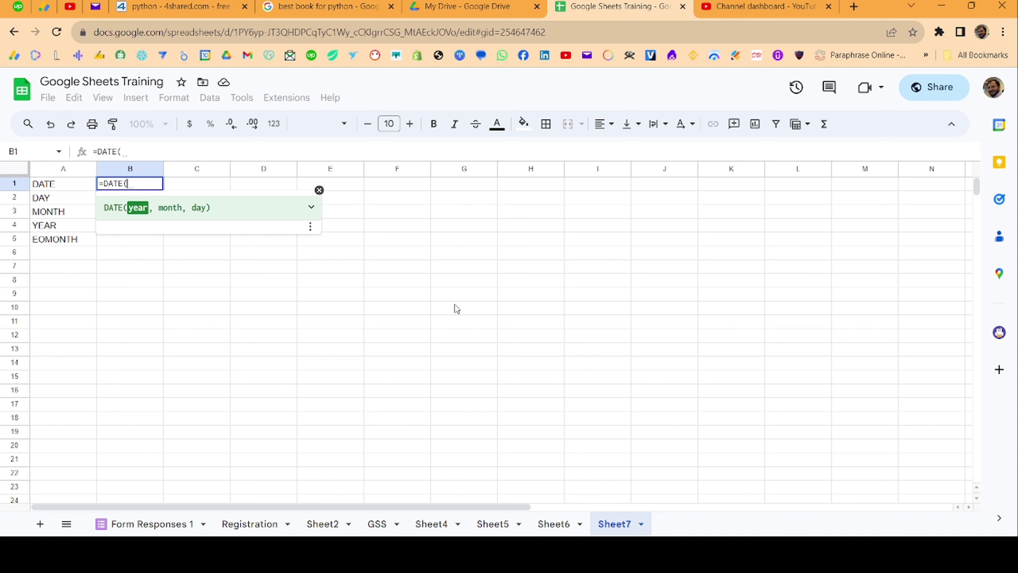
pyautogui.write('2023,')
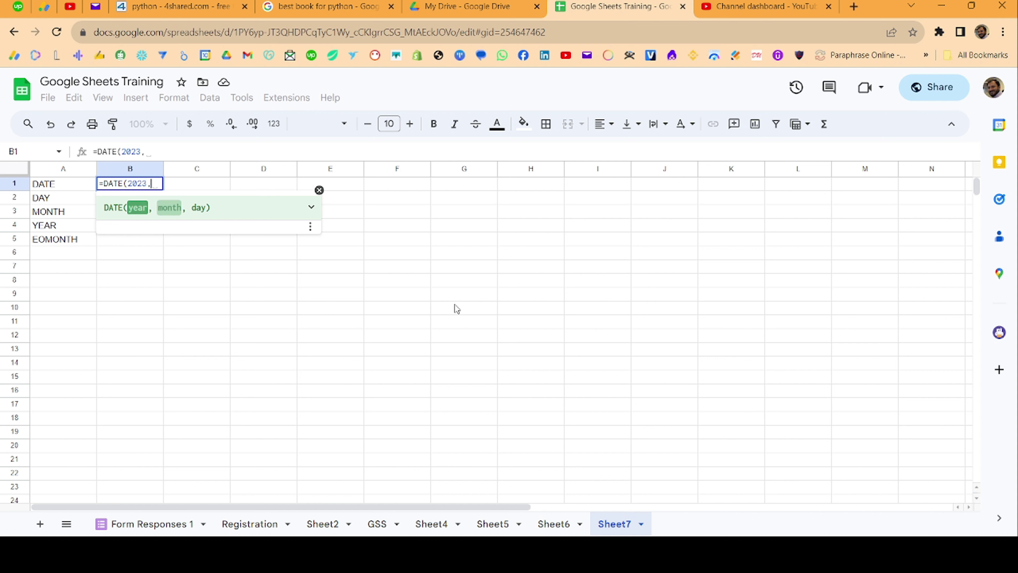
pyautogui.write('8,')
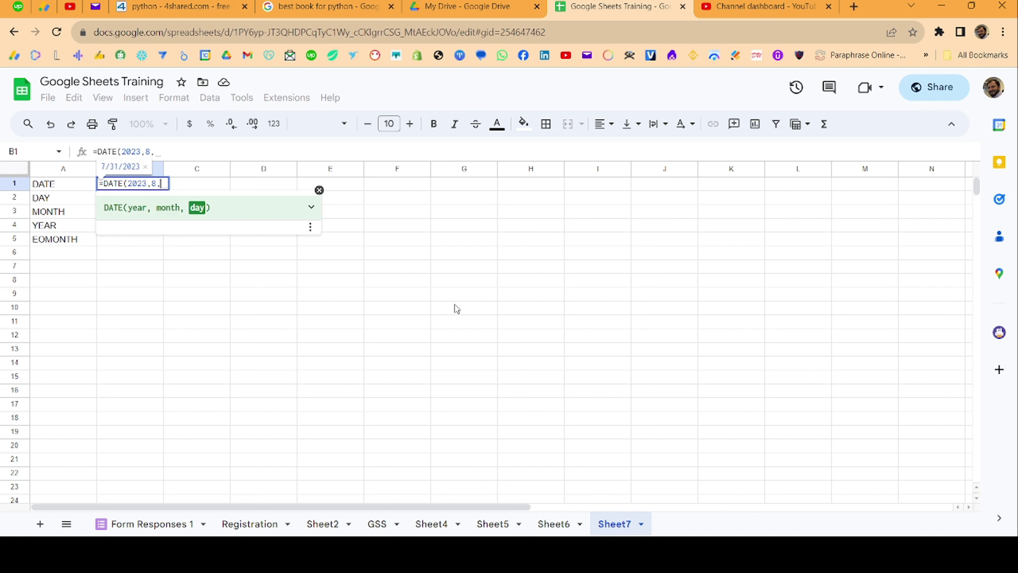
pyautogui.write('10')
pyautogui.press('Return')
pyautogui.press('Up')
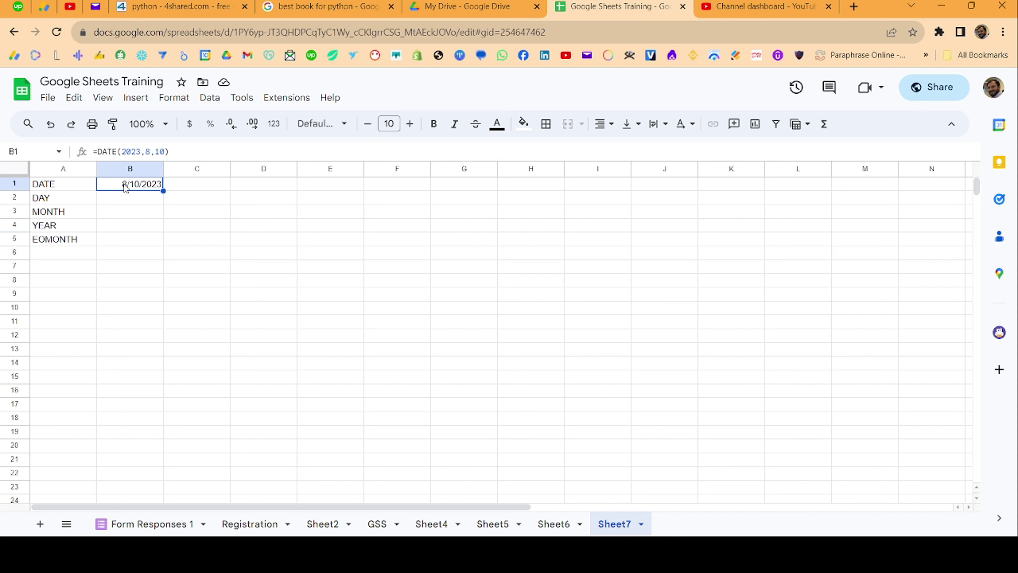
pyautogui.click(133, 201)
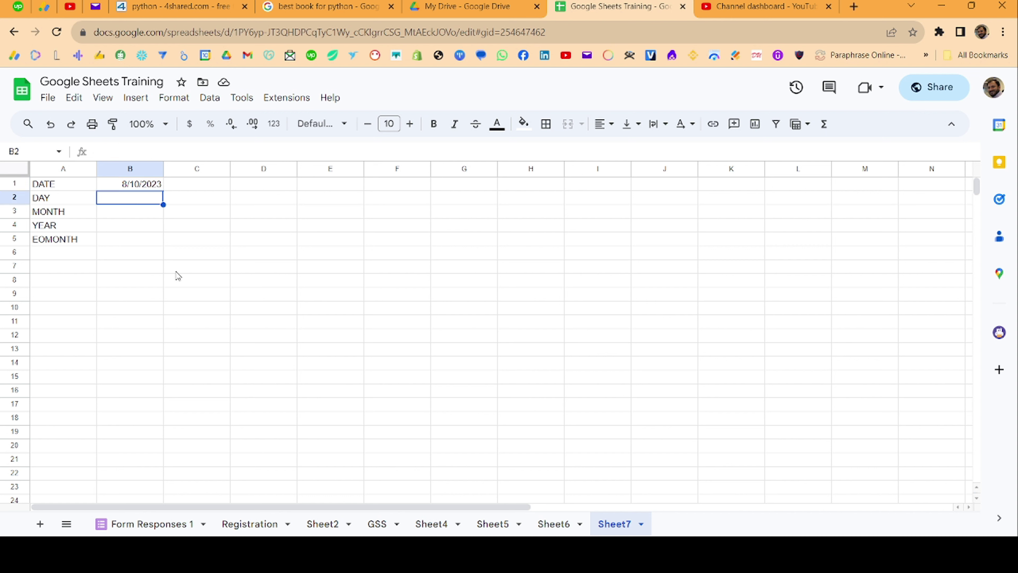
# Enter =DAY(B1) in B2, returning 10
pyautogui.write('=day')
pyautogui.press('Tab')
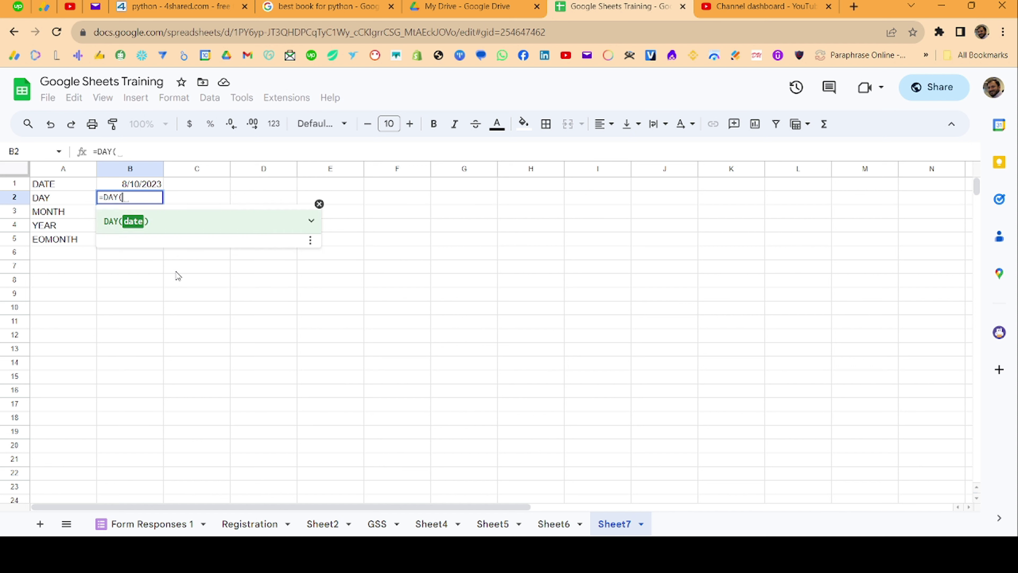
pyautogui.write('B1)')
pyautogui.press('Return')
pyautogui.press('Up')
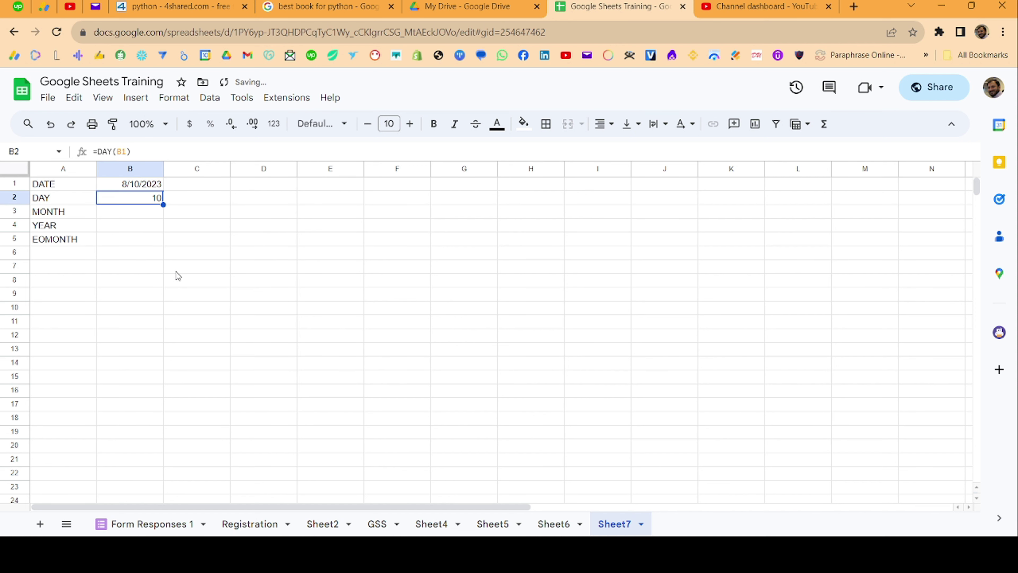
# Enter =MONTH(B1) in B3, returning 8
pyautogui.click(142, 214)
pyautogui.write('=mo')
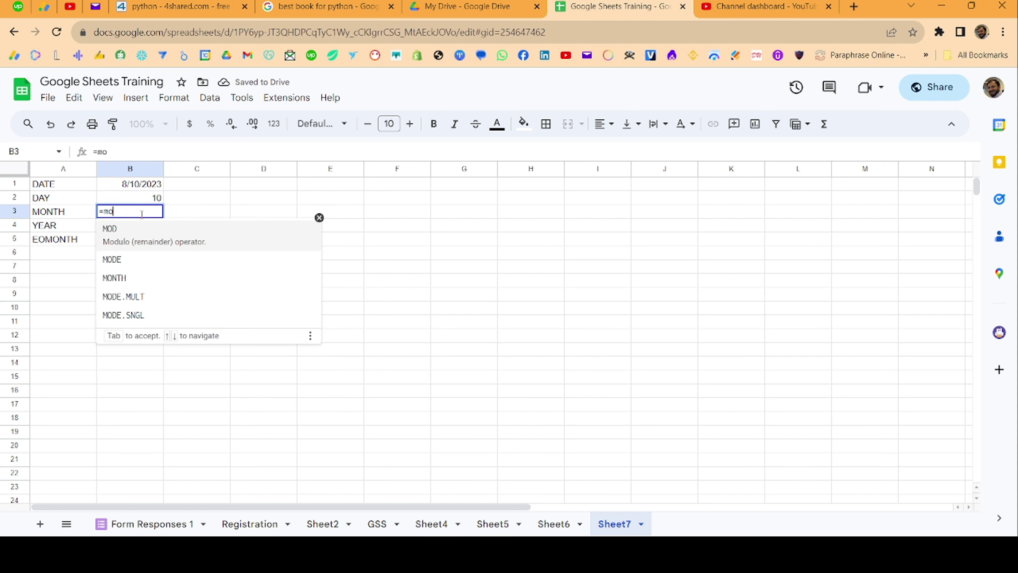
pyautogui.write('nth')
pyautogui.press('Tab')
pyautogui.write('B1')
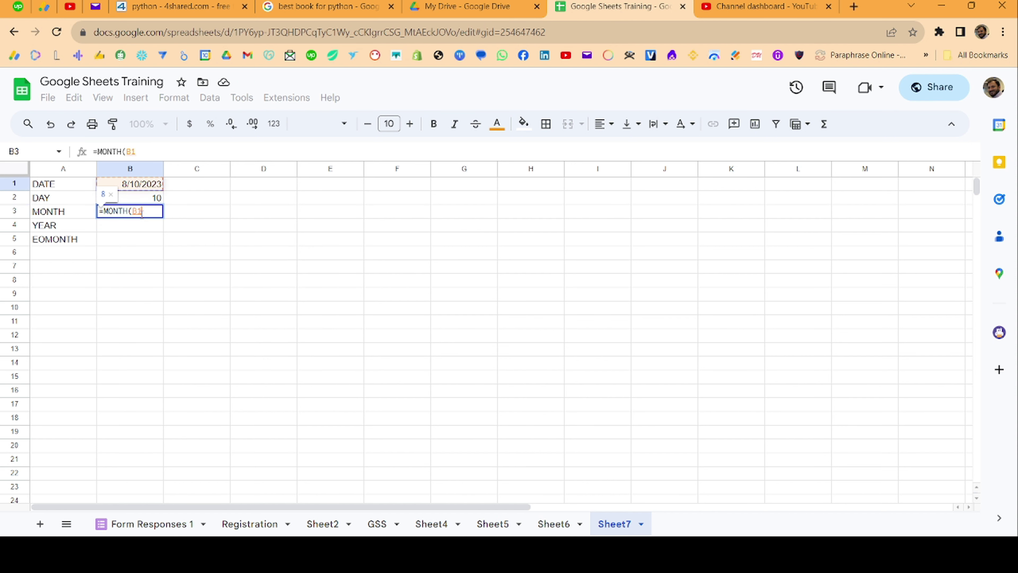
pyautogui.press('Return')
pyautogui.press('Up')
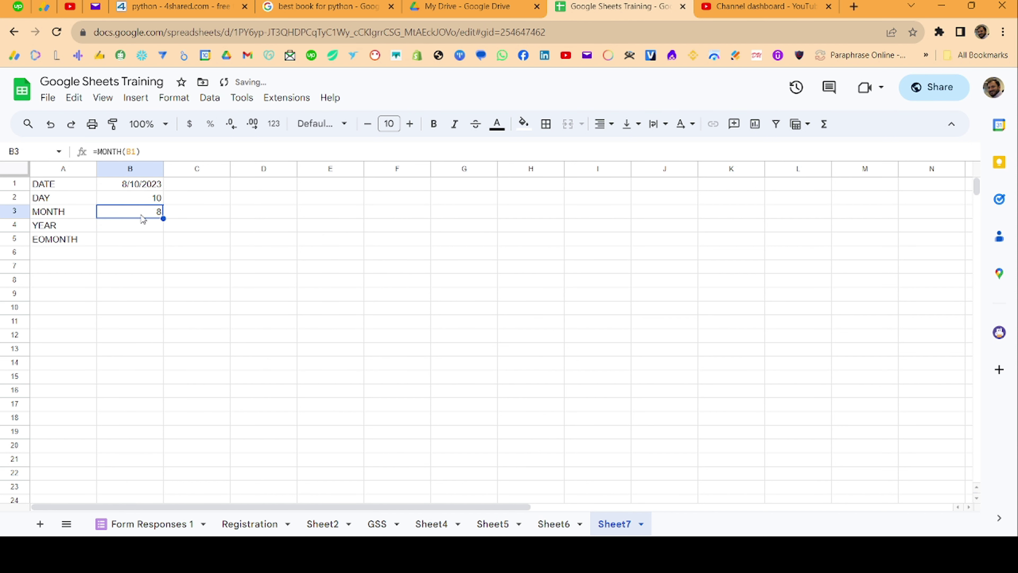
# Enter a YEAR formula in B4 returning 2023
pyautogui.press('Down')
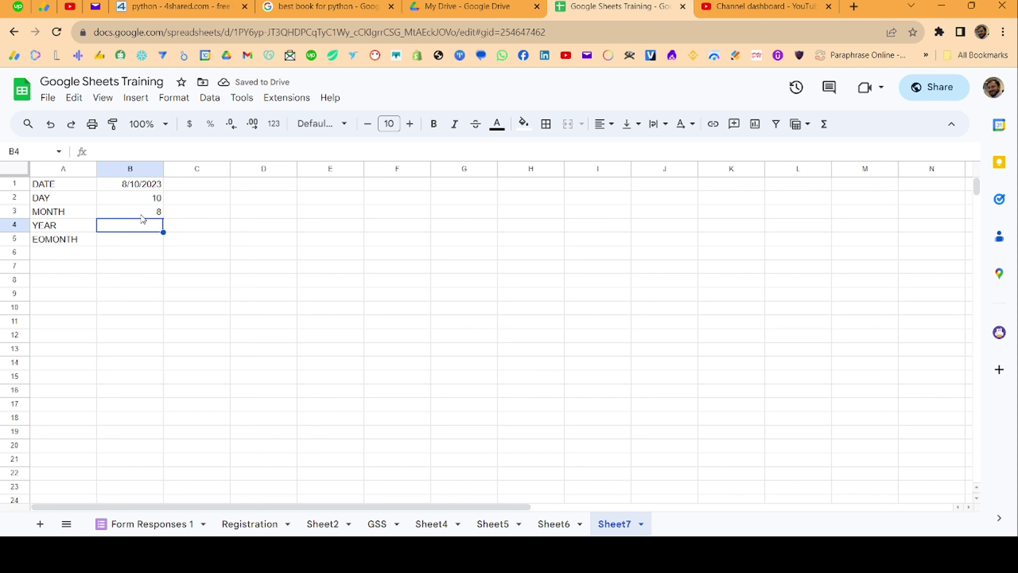
pyautogui.write('=yea')
pyautogui.press('Tab')
pyautogui.write('B2')
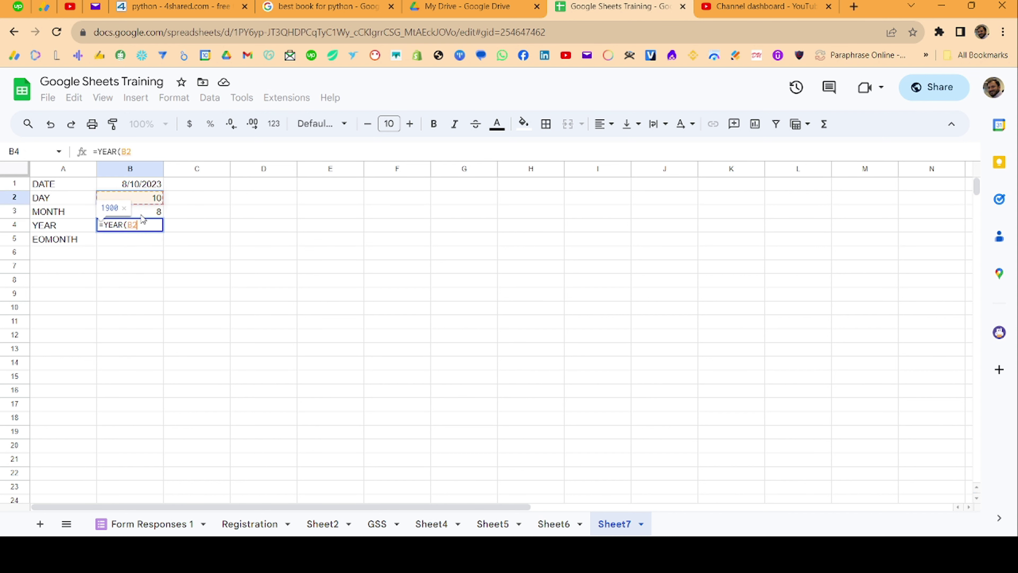
pyautogui.press('Return')
pyautogui.press('Up')
pyautogui.press('Down')
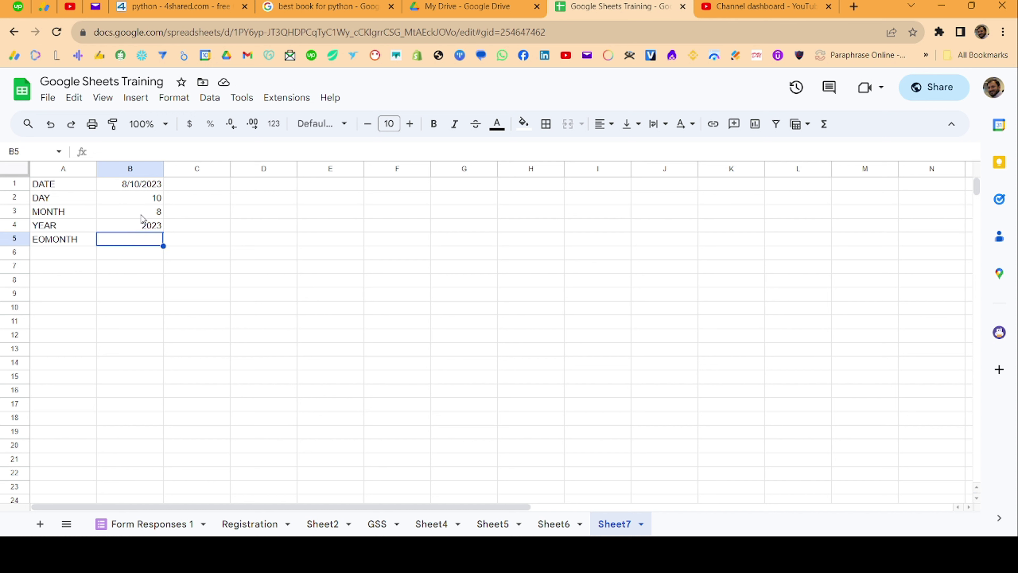
# Enter =EOMONTH(B1,0) in B5 to get the month-end of B1's date
pyautogui.write('=')
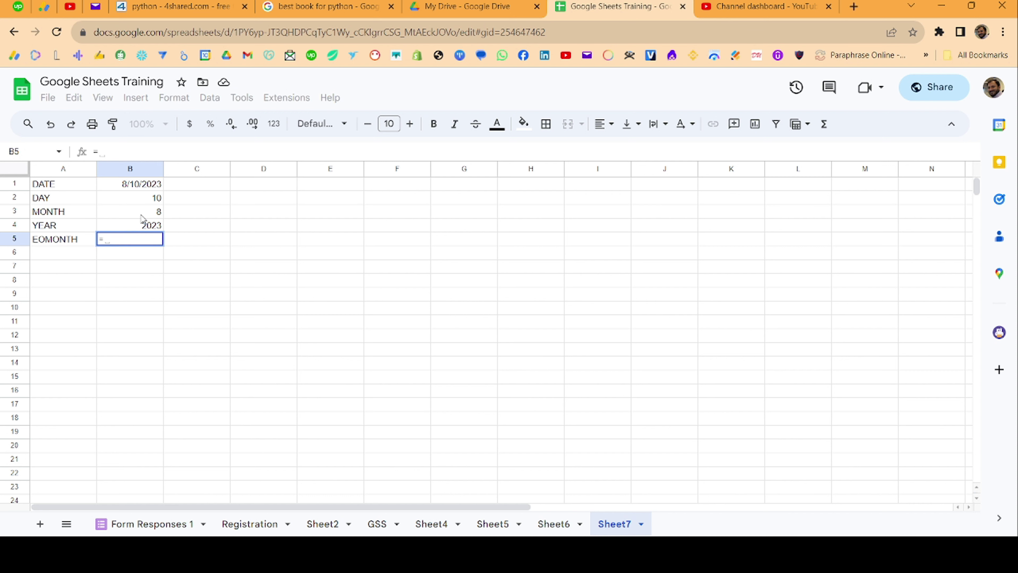
pyautogui.write('eom')
pyautogui.press('Tab')
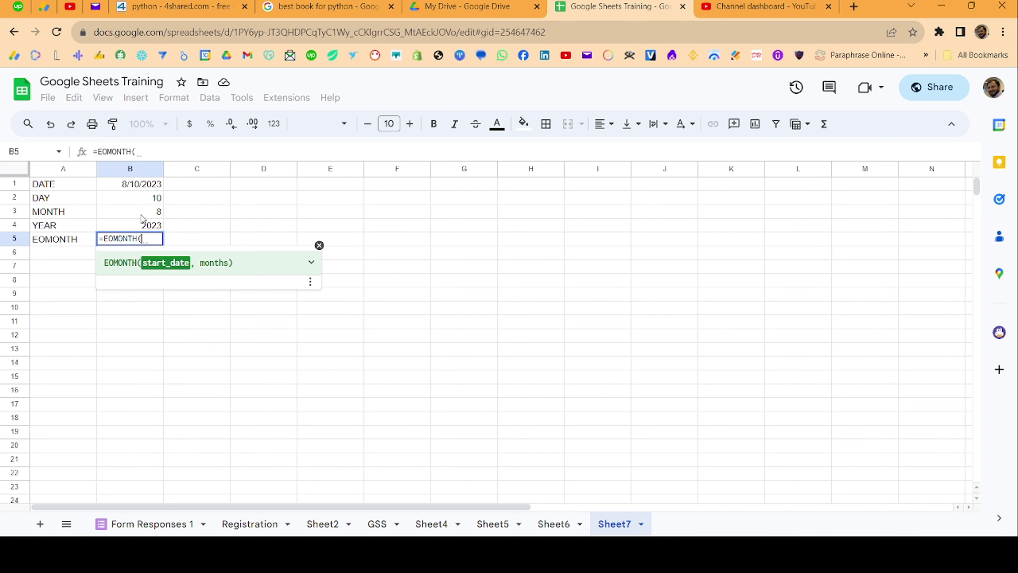
pyautogui.press('Up')
pyautogui.press('Up')
pyautogui.press('Up')
pyautogui.press('Up')
pyautogui.write(',0')
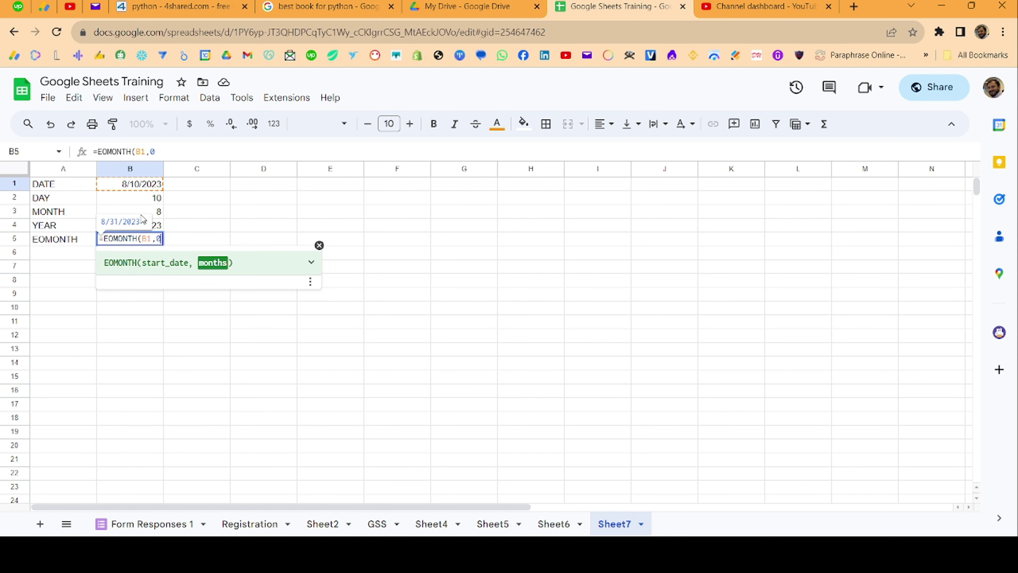
pyautogui.write(')')
pyautogui.press('Return')
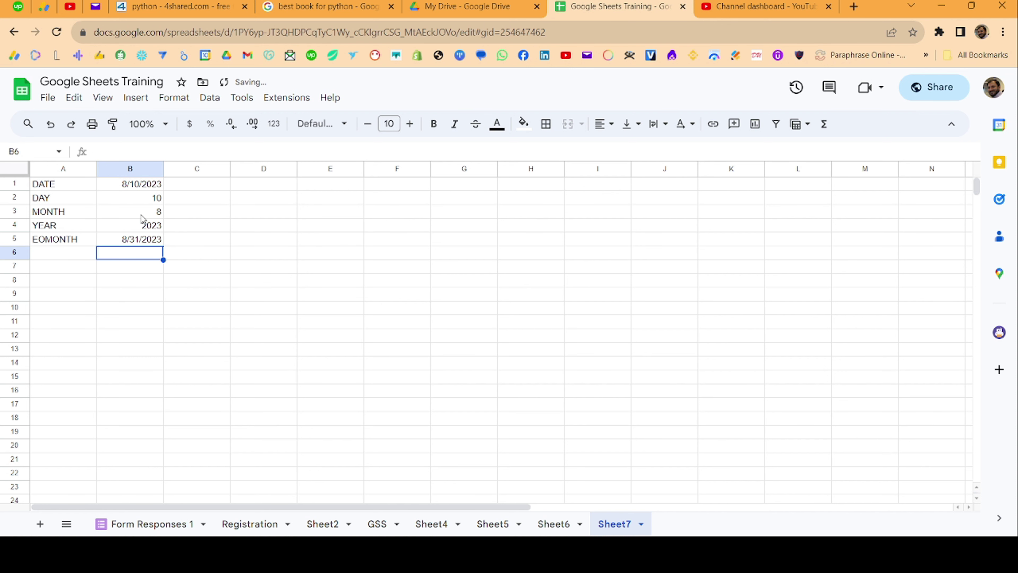
pyautogui.press('Up')
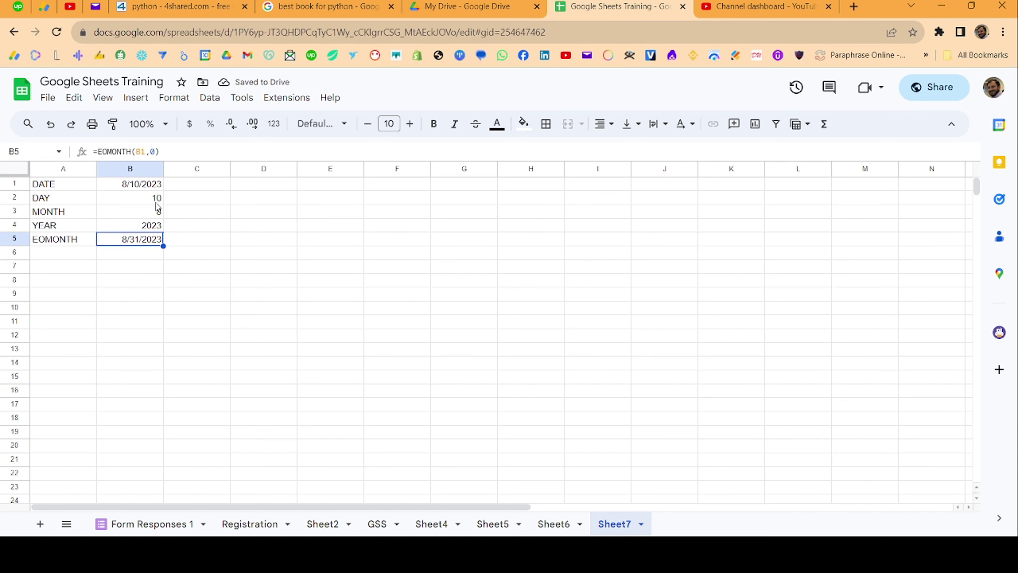
pyautogui.doubleClick(153, 151)
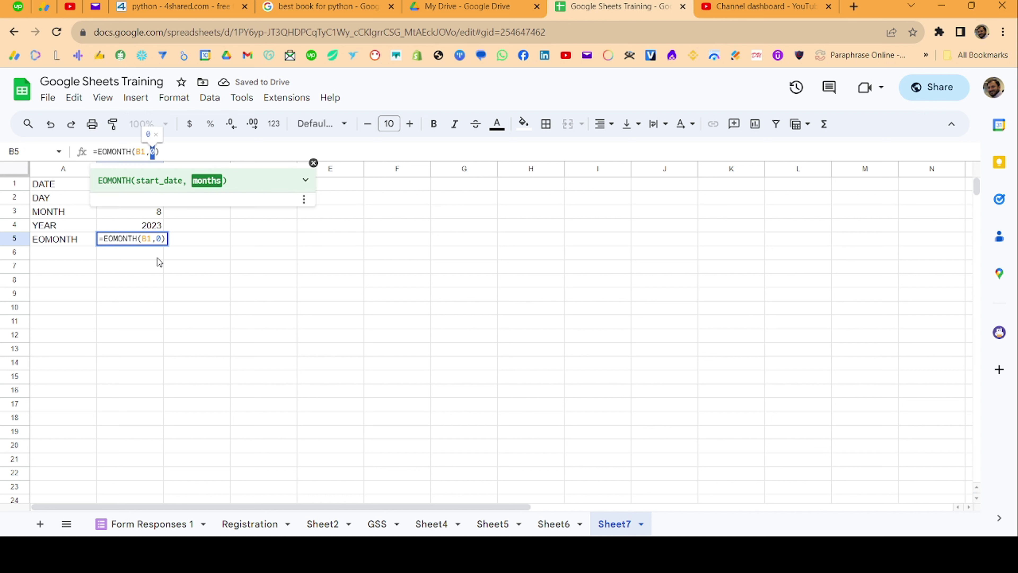
pyautogui.press('Return')
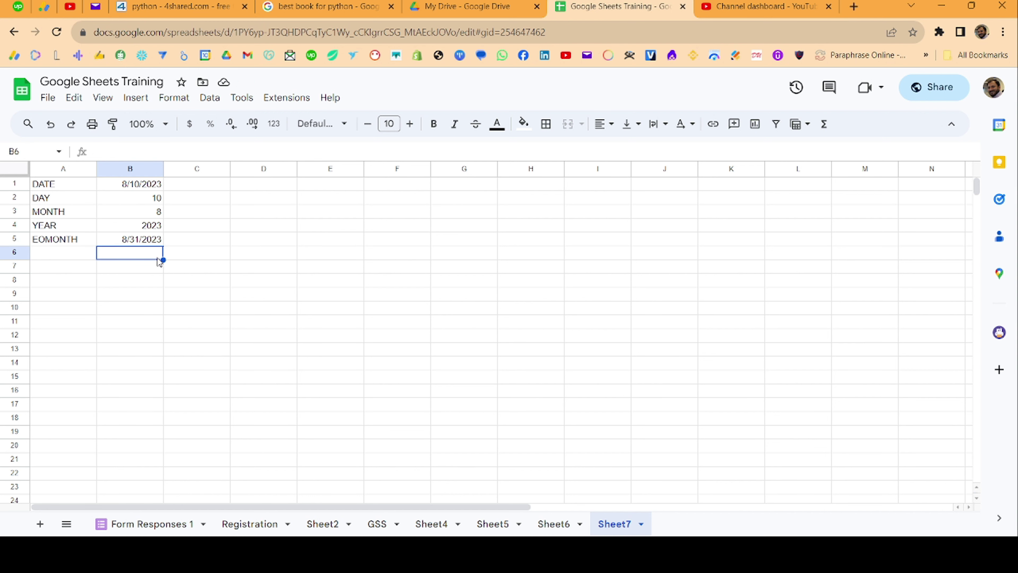
pyautogui.press('Up')
# Try month offsets 1, 2 and 6 in B5, giving 9/30/2023, 10/31/2023 and 2/29/2024
pyautogui.doubleClick(153, 151)
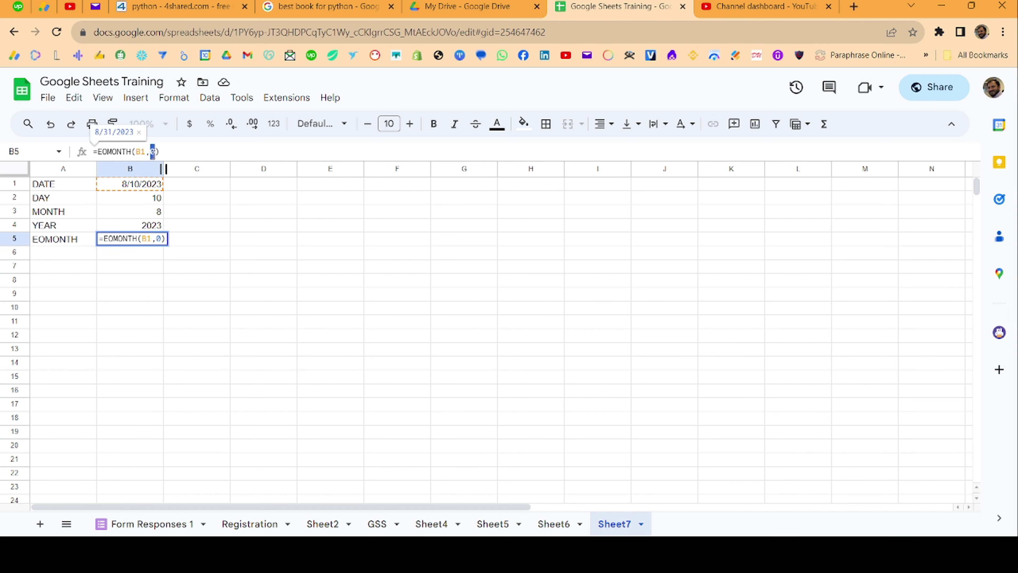
pyautogui.write('1')
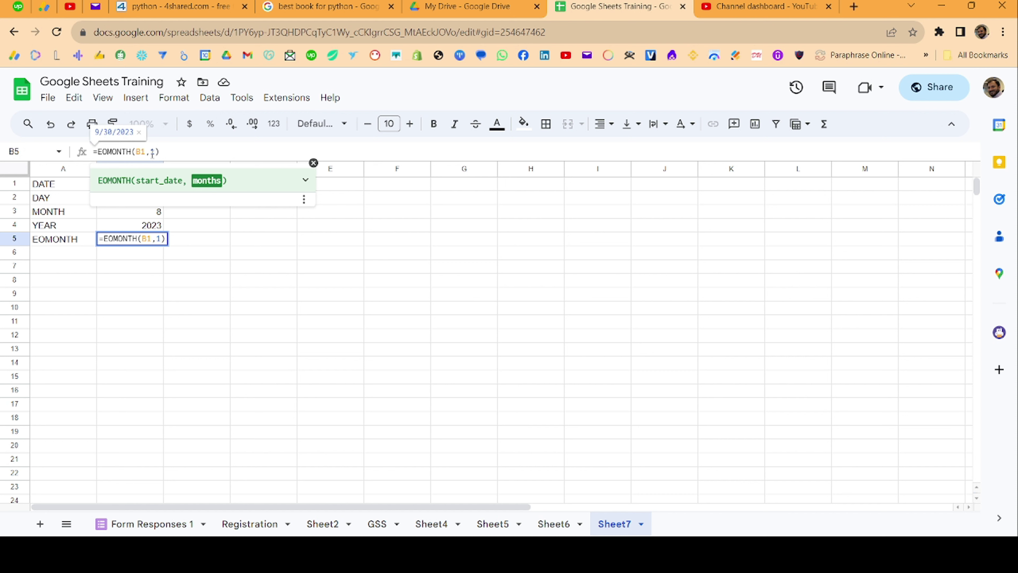
pyautogui.press('Return')
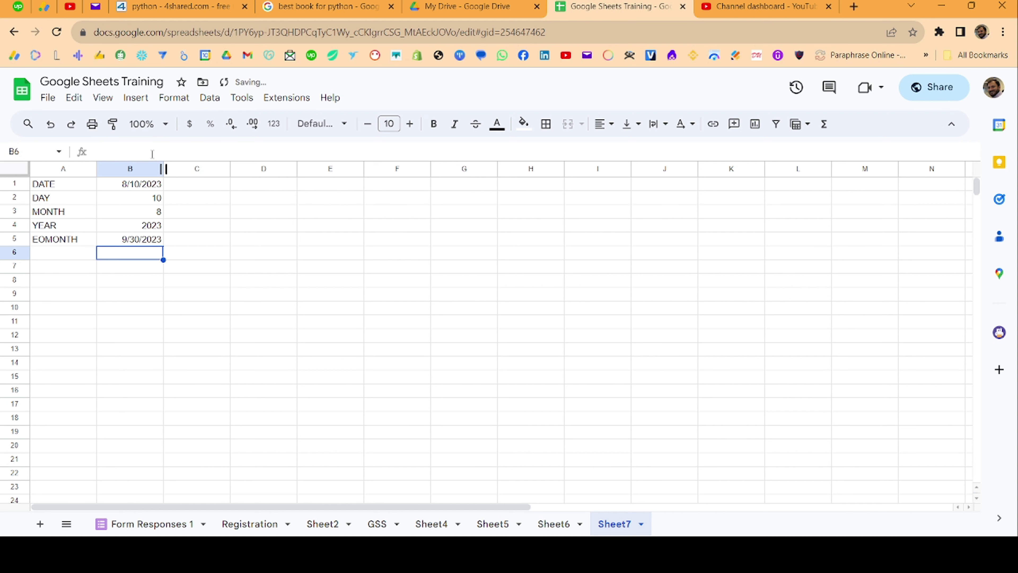
pyautogui.click(138, 240)
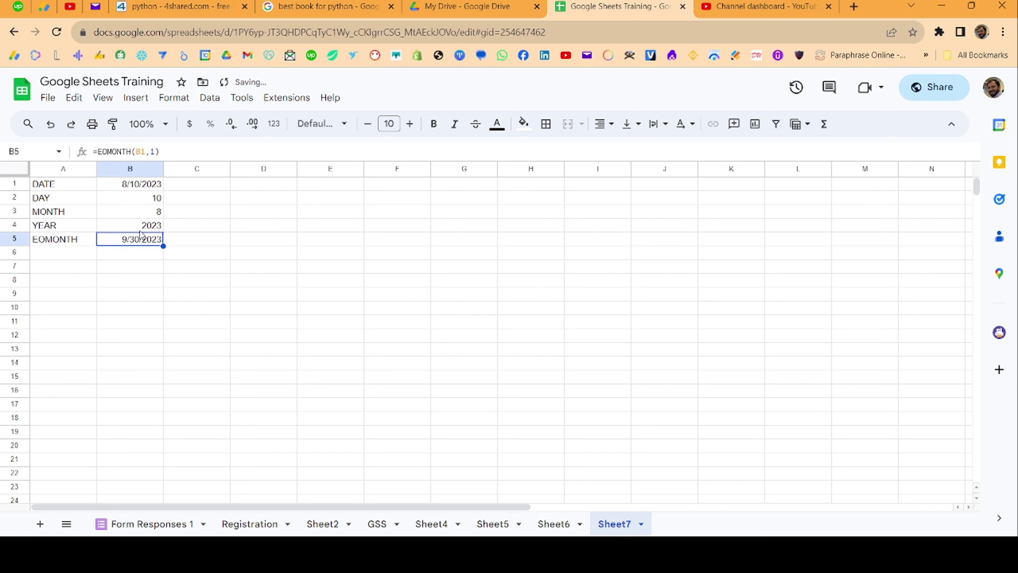
pyautogui.doubleClick(157, 153)
pyautogui.write('2')
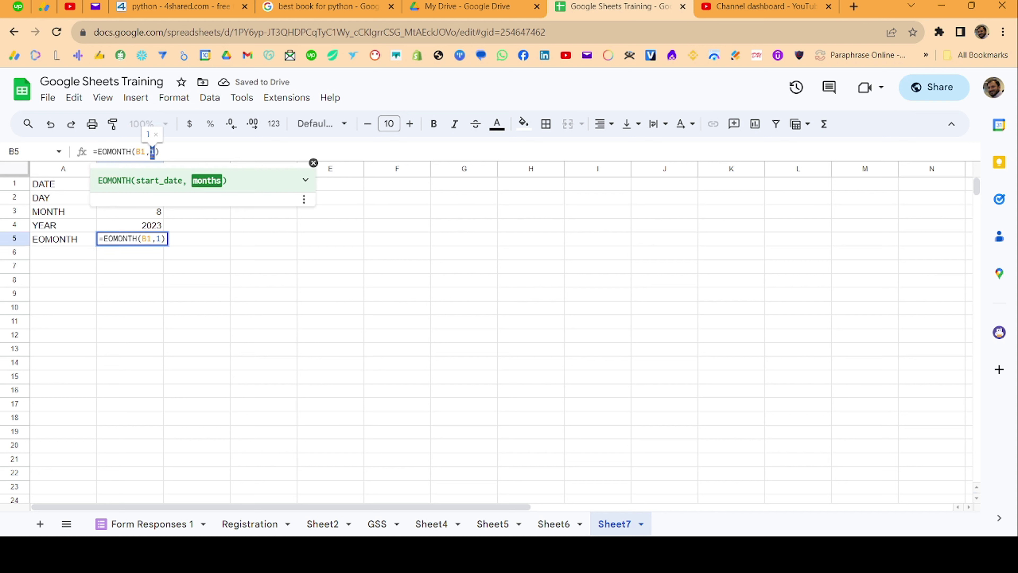
pyautogui.press('Return')
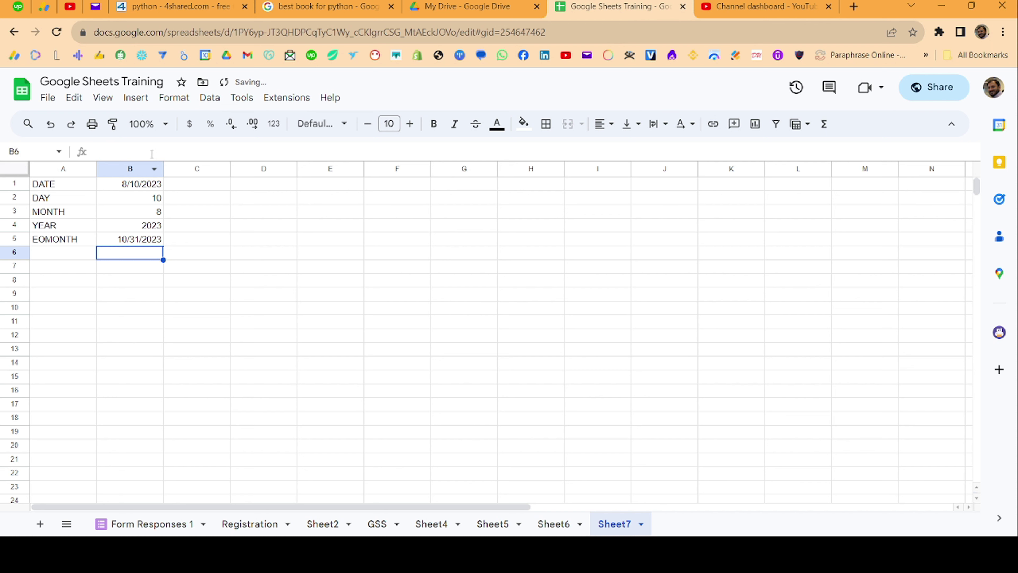
pyautogui.click(157, 239)
pyautogui.doubleClick(152, 151)
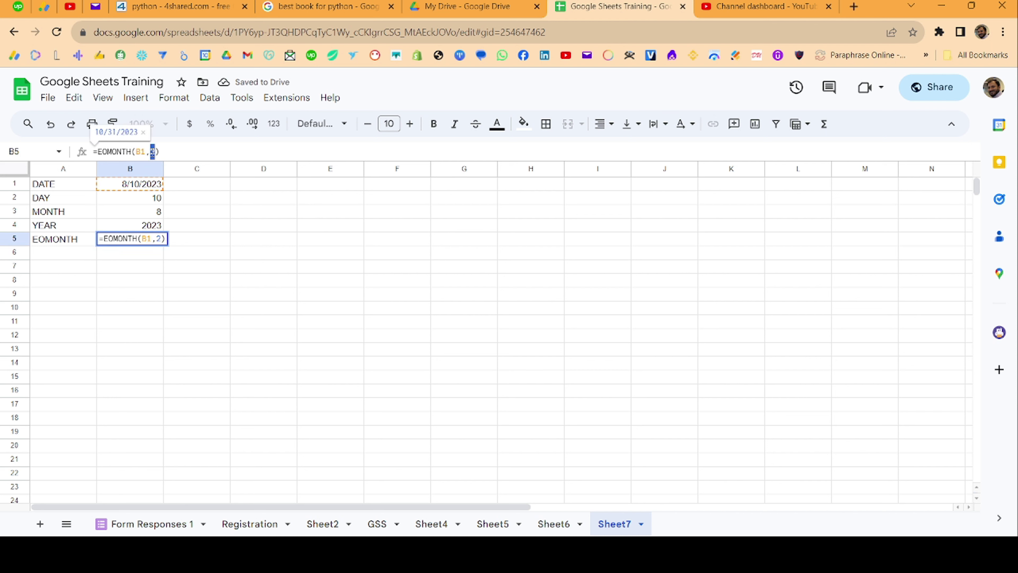
pyautogui.write('6')
pyautogui.press('Return')
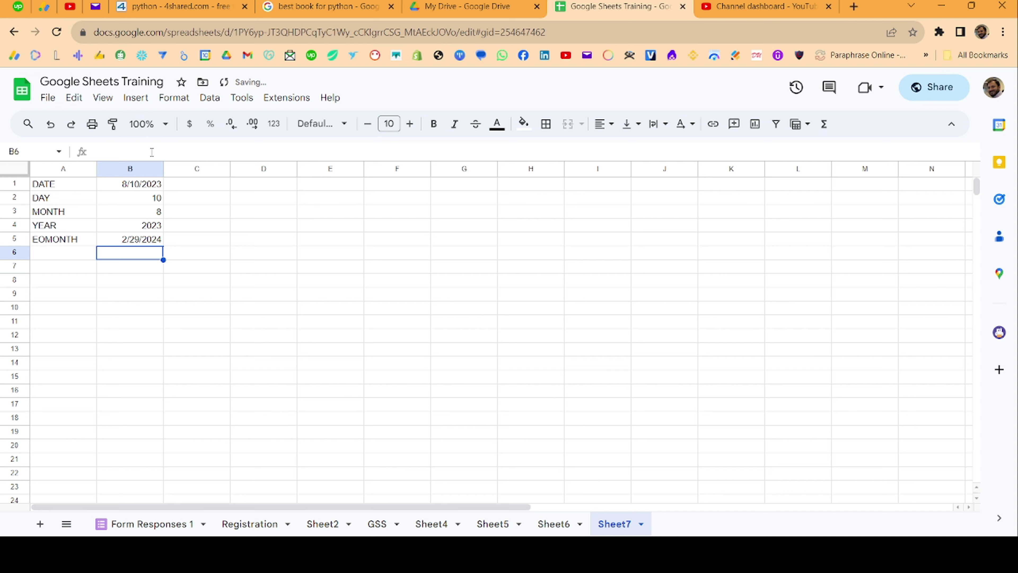
# Try negative offsets -1 and -2 in B5, giving 7/31/2023 and 6/30/2023
pyautogui.press('Up')
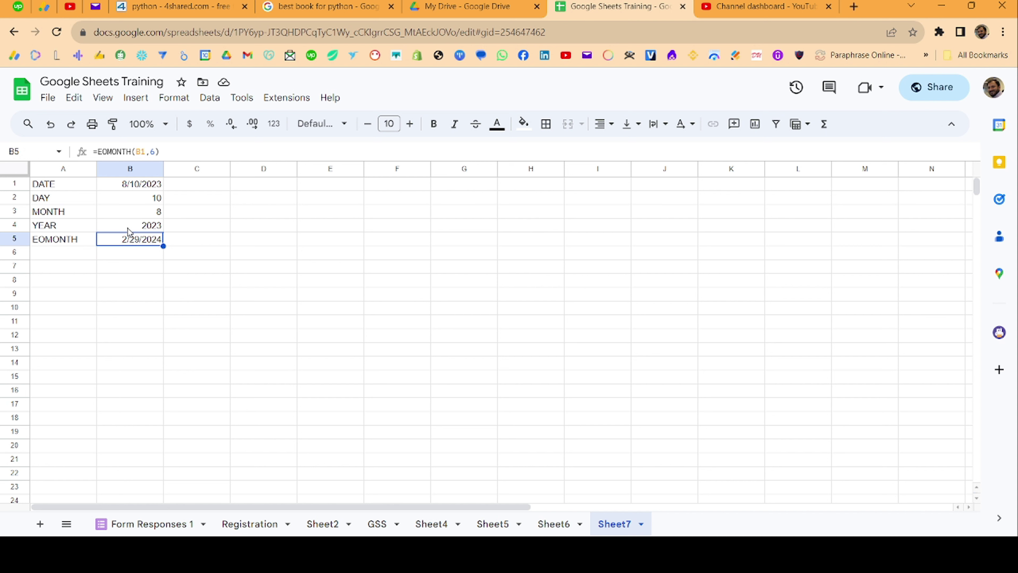
pyautogui.click(152, 152)
pyautogui.write('-')
pyautogui.write('1')
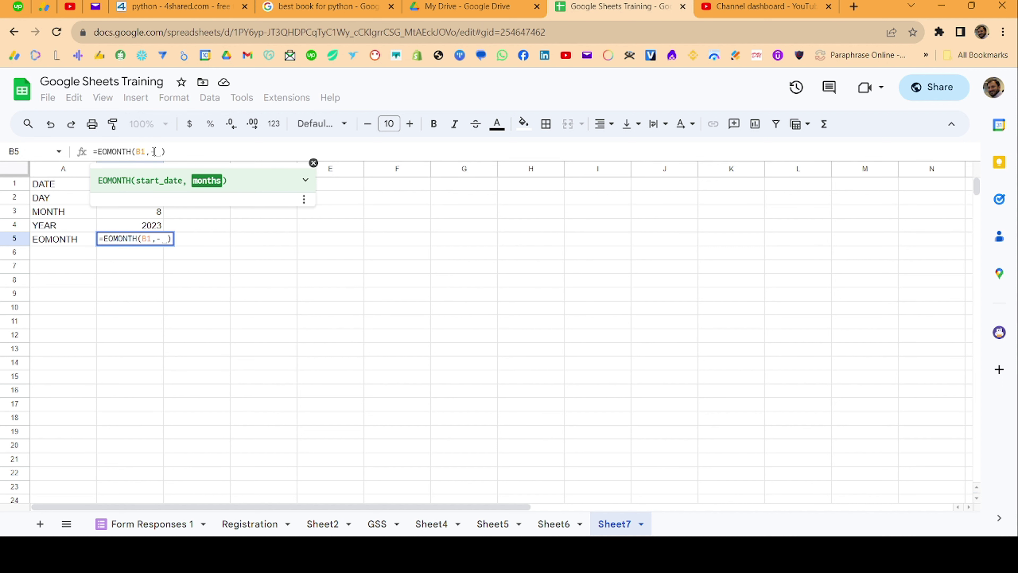
pyautogui.press('Return')
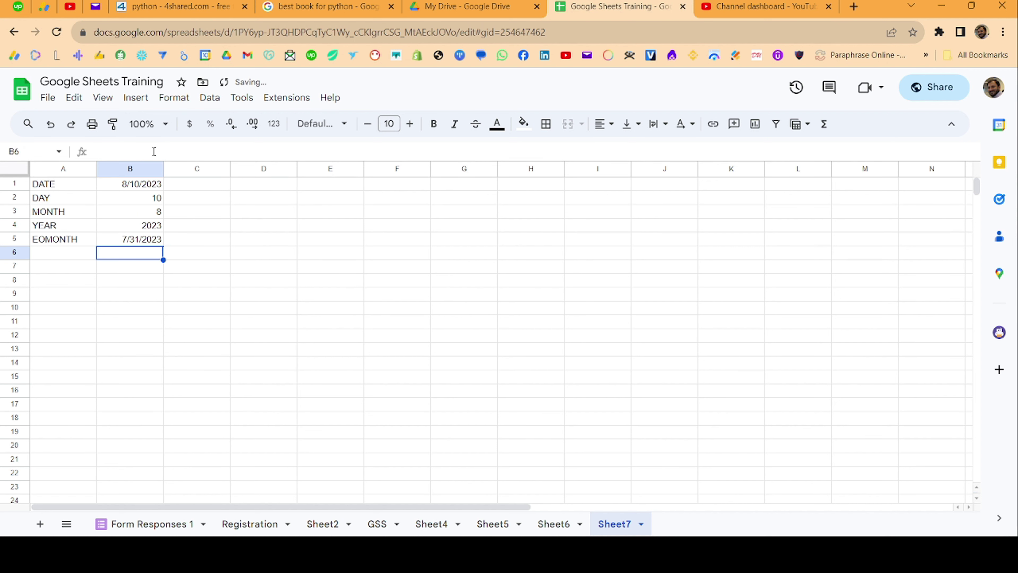
pyautogui.press('Up')
pyautogui.click(159, 151)
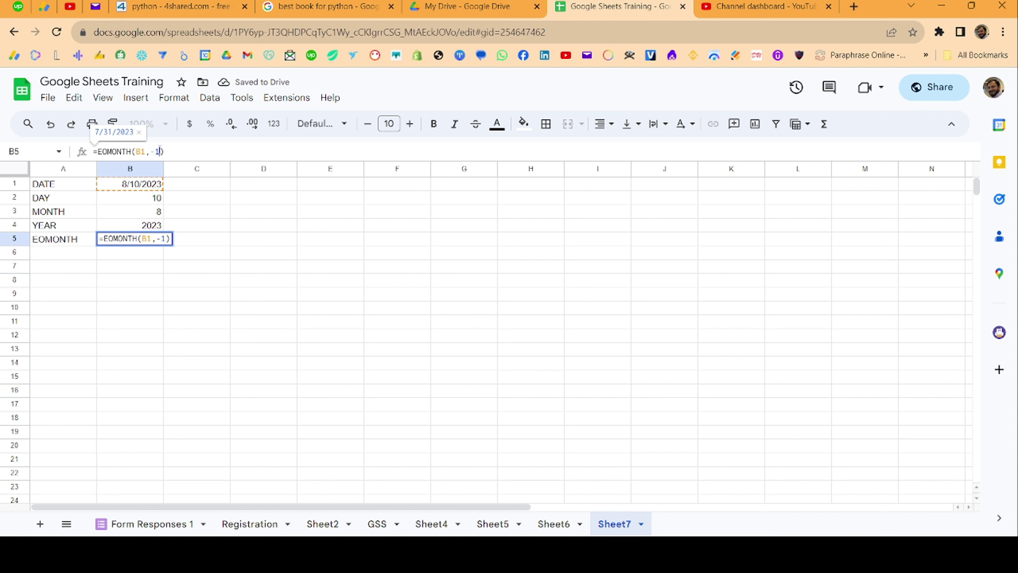
pyautogui.press('BackSpace')
pyautogui.write('2')
pyautogui.press('Return')
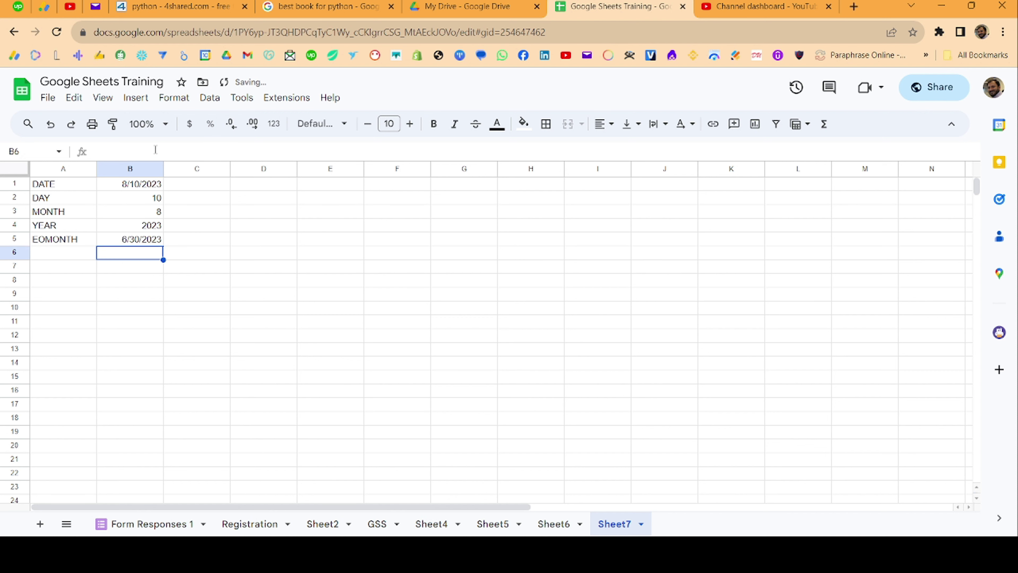
# Settle on =EOMONTH(B1,-7) in B5, returning 1/31/2023
pyautogui.press('Up')
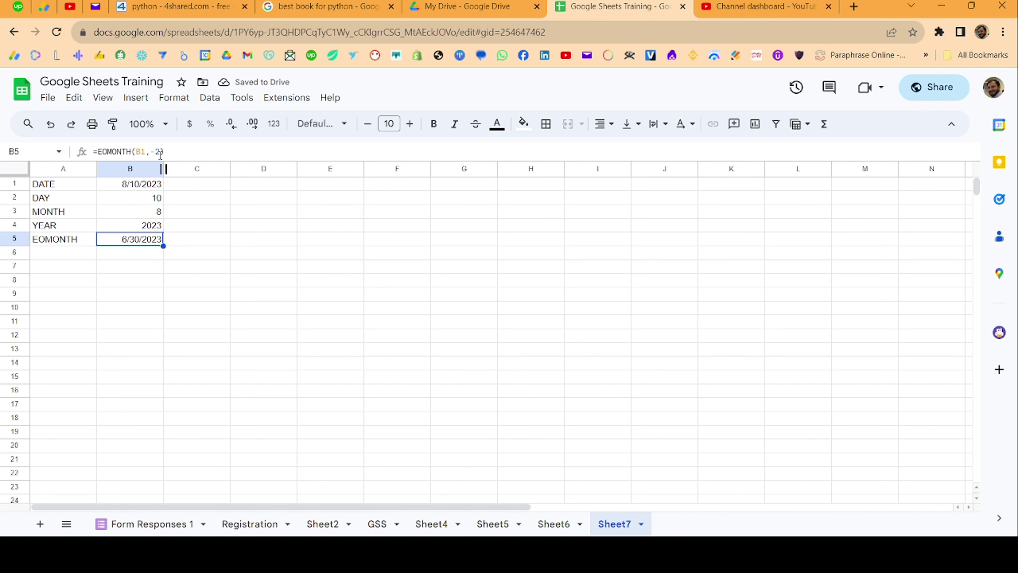
pyautogui.click(160, 151)
pyautogui.press('BackSpace')
pyautogui.write('7')
pyautogui.press('Return')
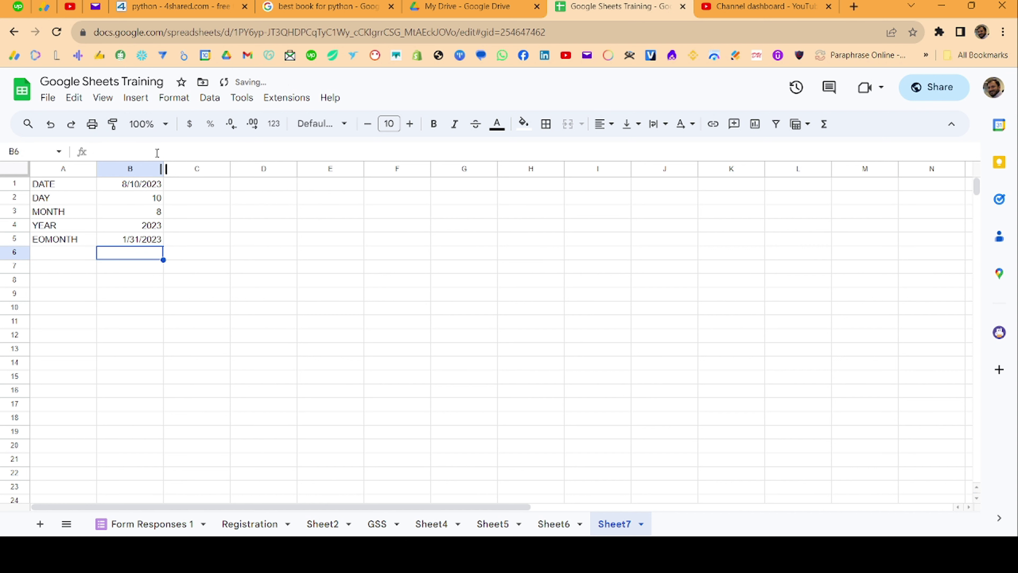
pyautogui.press('Down')
pyautogui.press('Up')
pyautogui.press('Up')
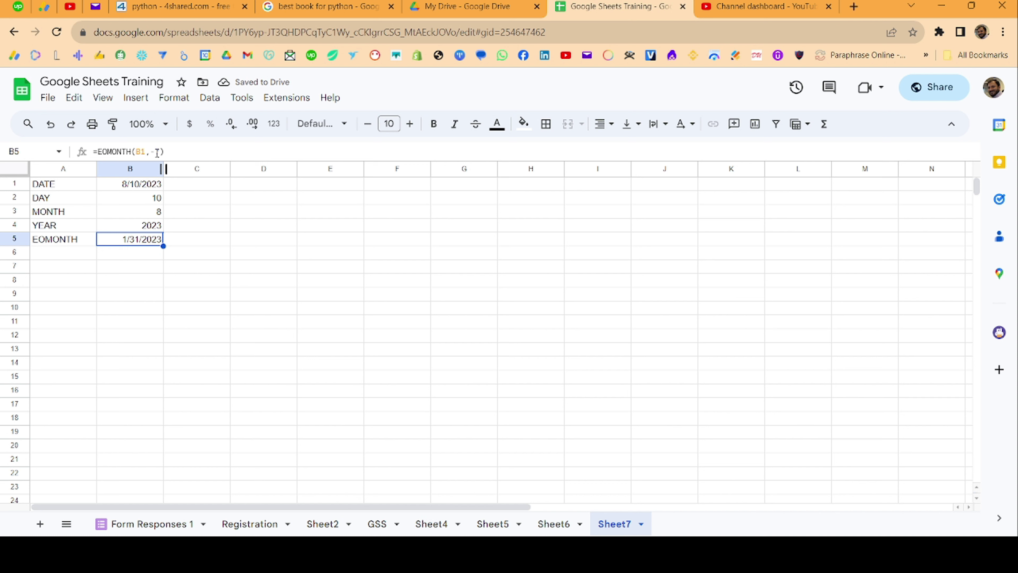
pyautogui.press('Down')
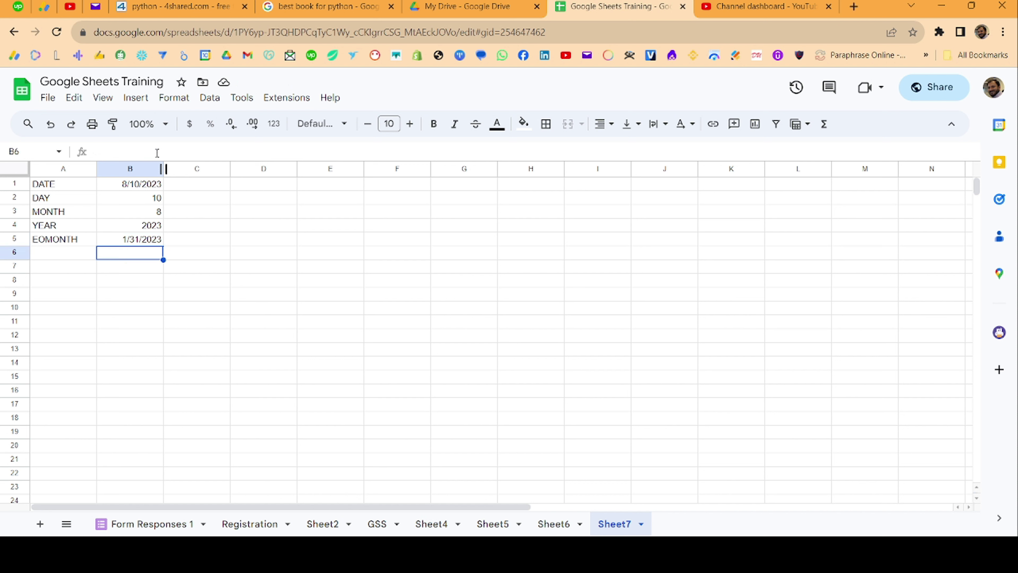
pyautogui.press('Down')
pyautogui.press('Left')
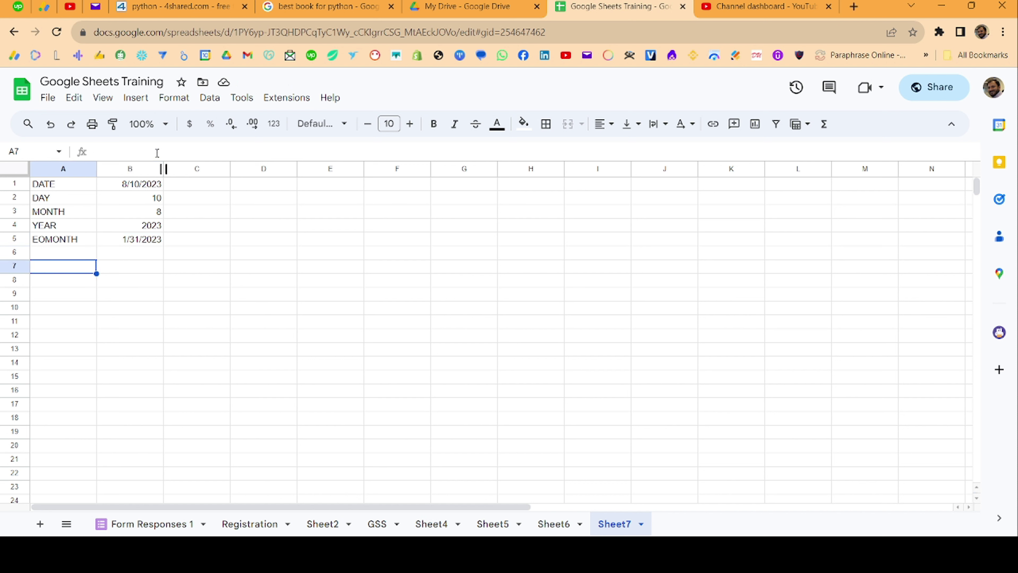
# Label cell A7 as DATEDIF
pyautogui.write('EO')
pyautogui.press('BackSpace')
pyautogui.press('BackSpace')
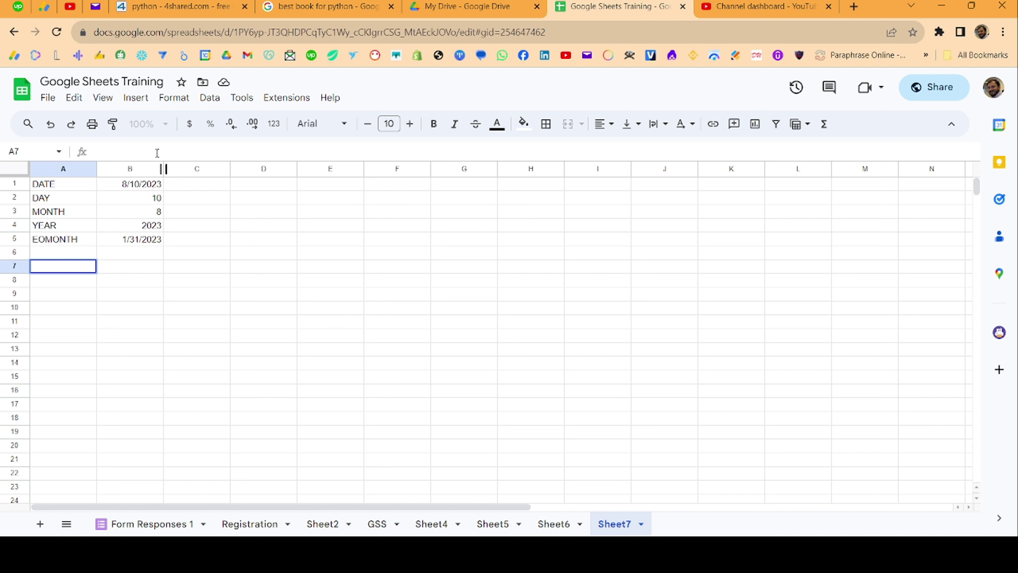
pyautogui.write('D')
pyautogui.write('ATEDI')
pyautogui.write('F')
pyautogui.press('Tab')
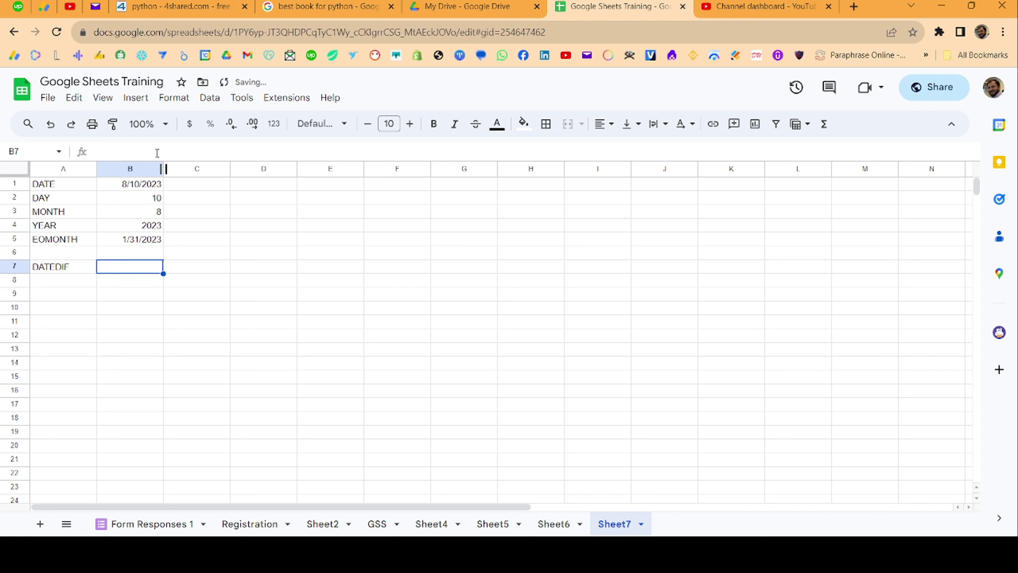
# Enter the start date 12/8/1977 in C6
pyautogui.press('Tab')
pyautogui.press('Up')
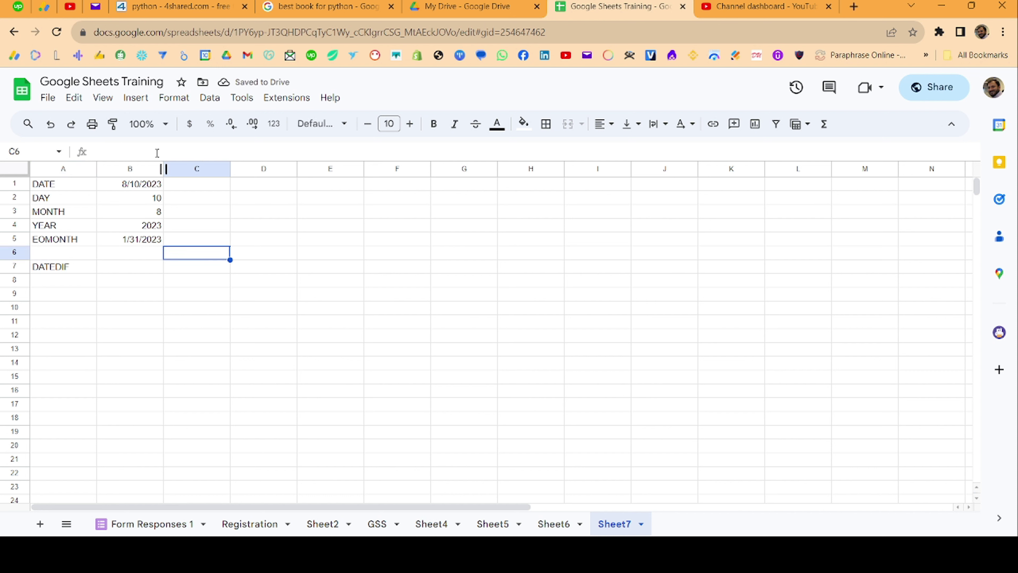
pyautogui.write('8')
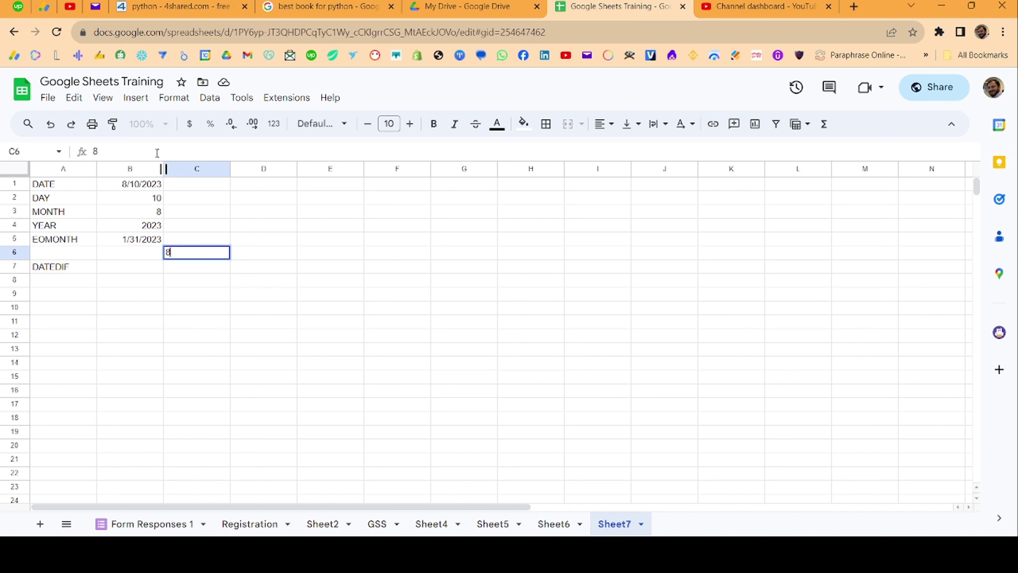
pyautogui.write('/12/')
pyautogui.press('BackSpace')
pyautogui.press('BackSpace')
pyautogui.press('BackSpace')
pyautogui.press('BackSpace')
pyautogui.press('BackSpace')
pyautogui.write('1')
pyautogui.write('2/8/')
pyautogui.write('19')
pyautogui.press('Return')
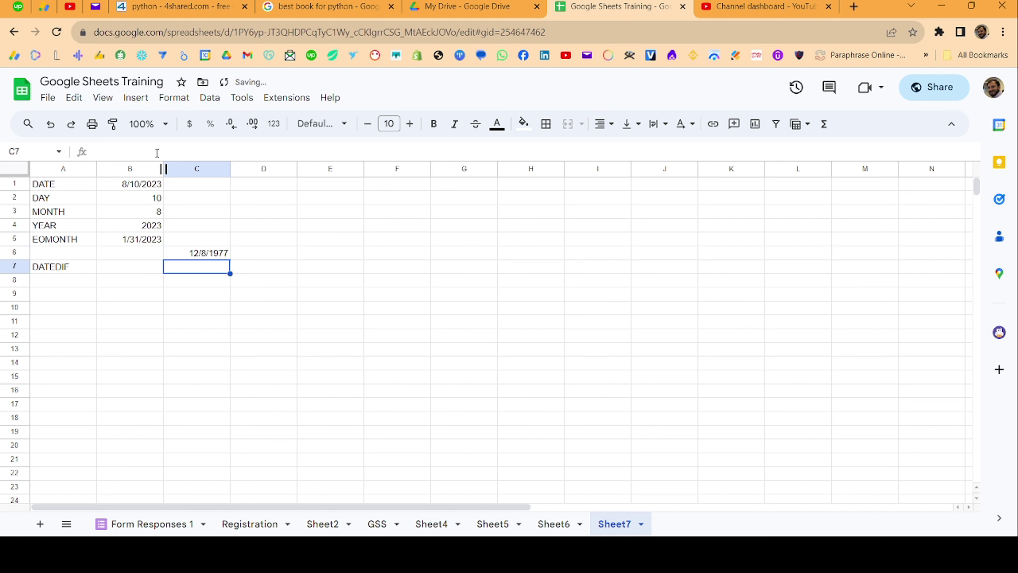
pyautogui.press('Left')
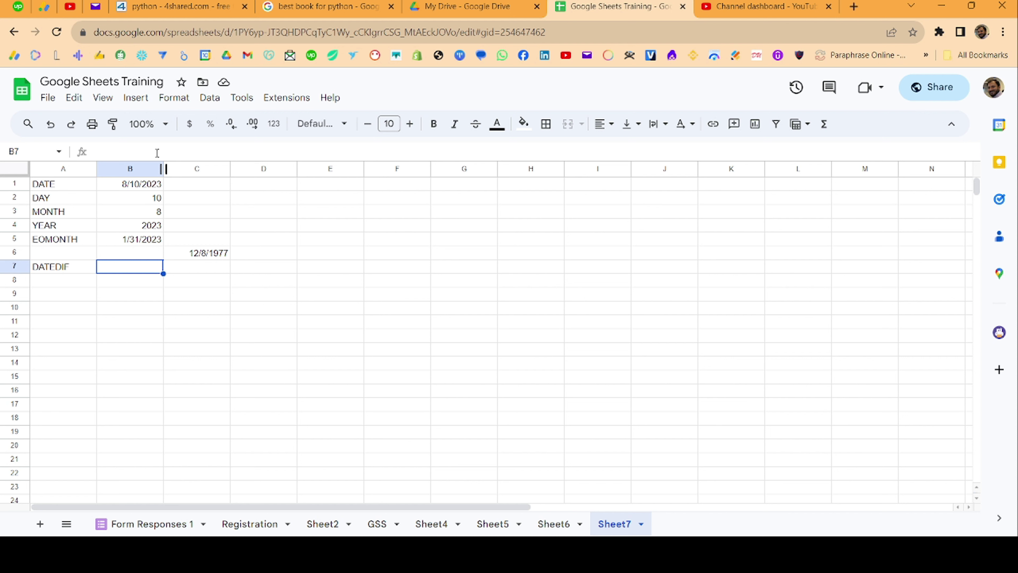
# Enter =DATEDIF(C6,TODAY(),"Y") in B7, returning 45 years
pyautogui.write('=')
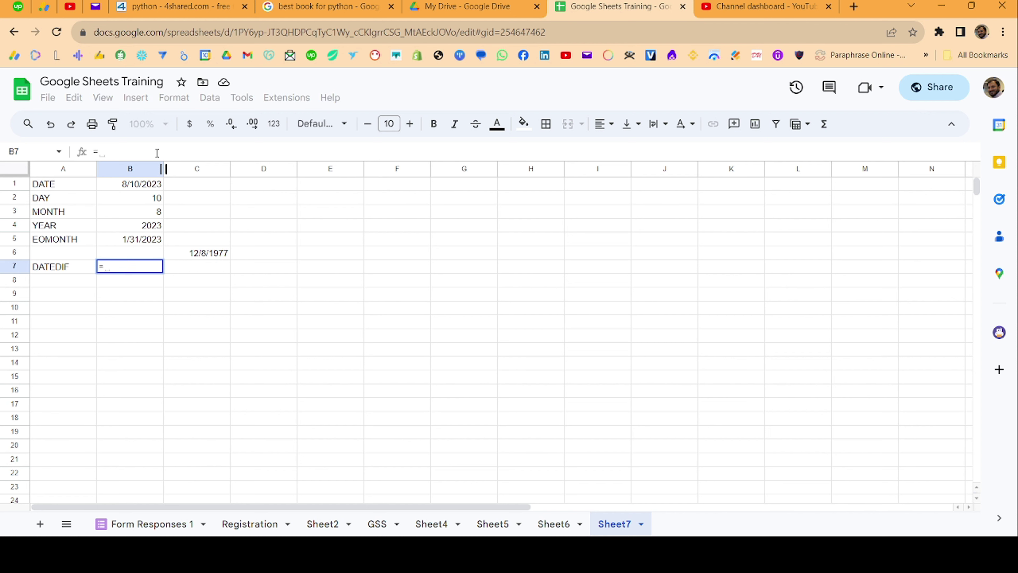
pyautogui.write('date')
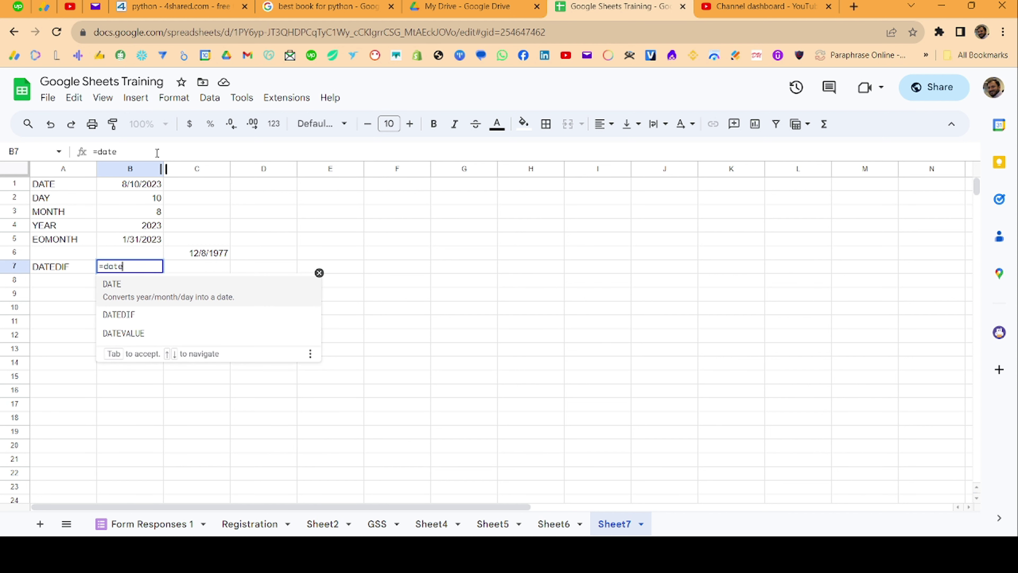
pyautogui.press('Down')
pyautogui.press('Tab')
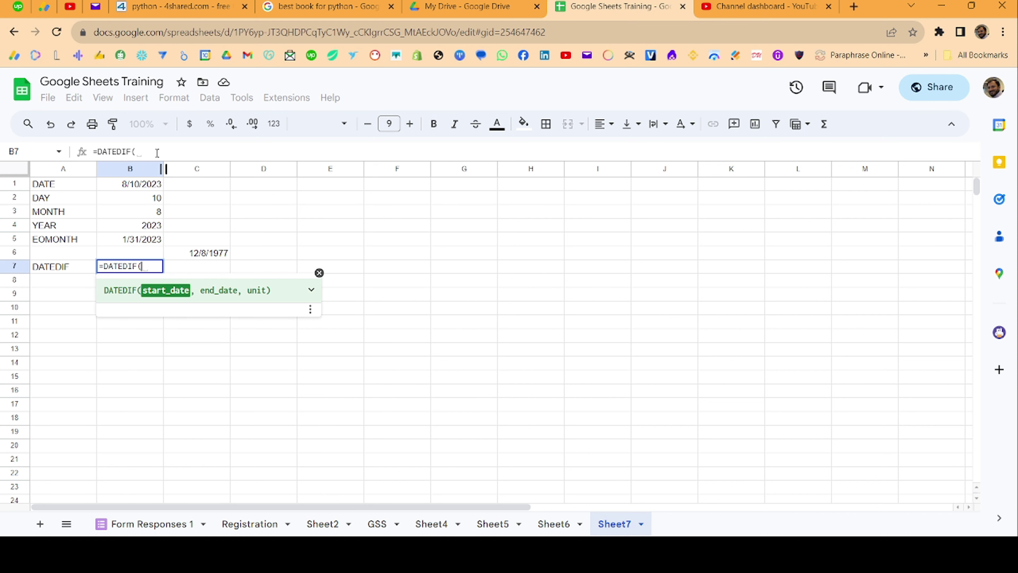
pyautogui.press('Up')
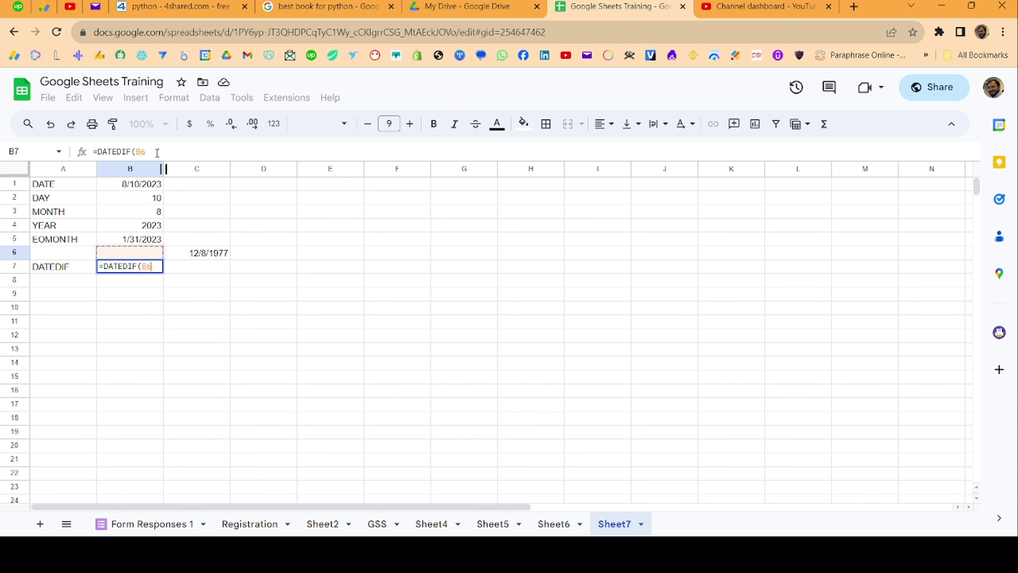
pyautogui.press('Right')
pyautogui.write(',')
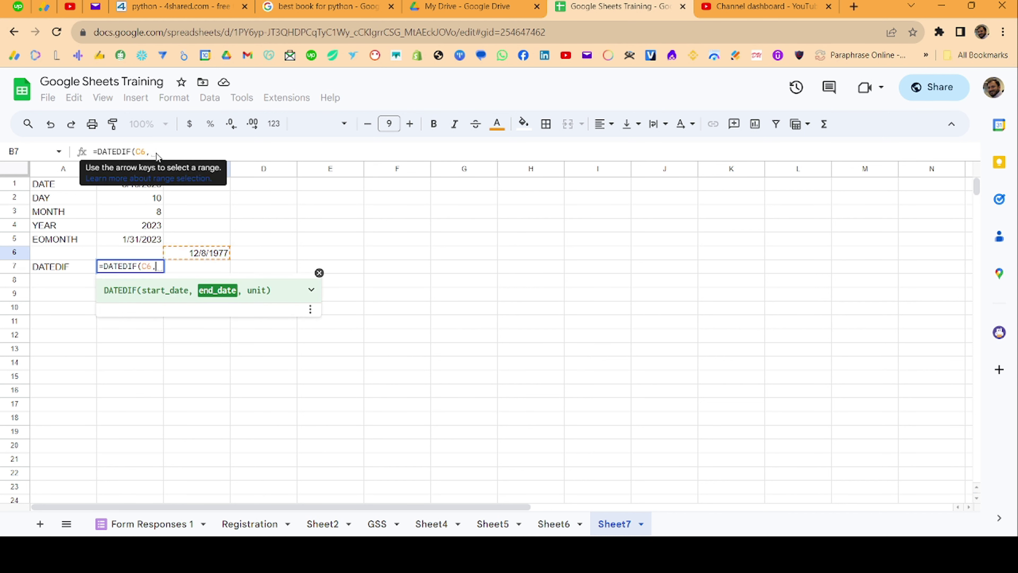
pyautogui.write('tod')
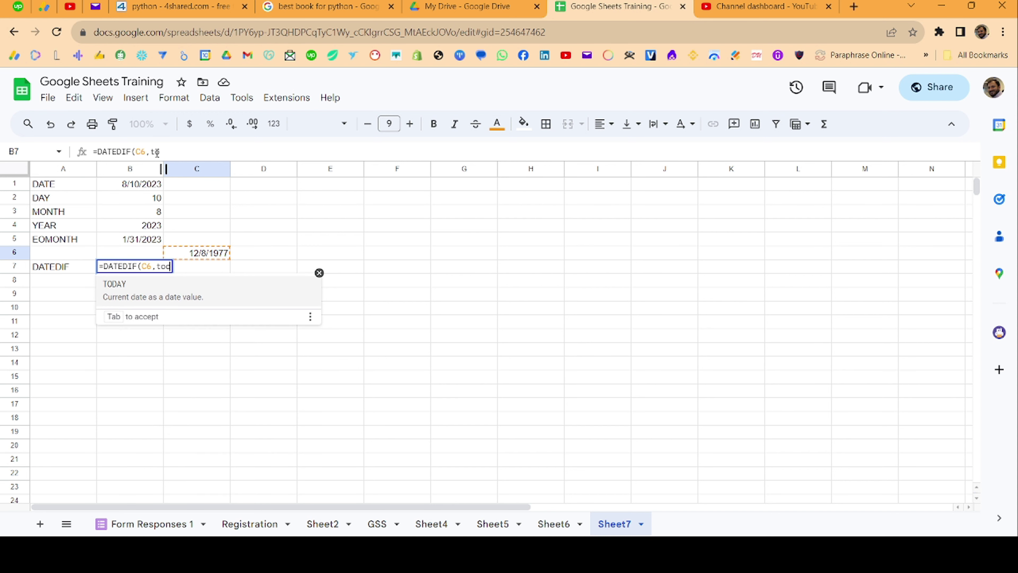
pyautogui.write('a')
pyautogui.press('Tab')
pyautogui.write(')')
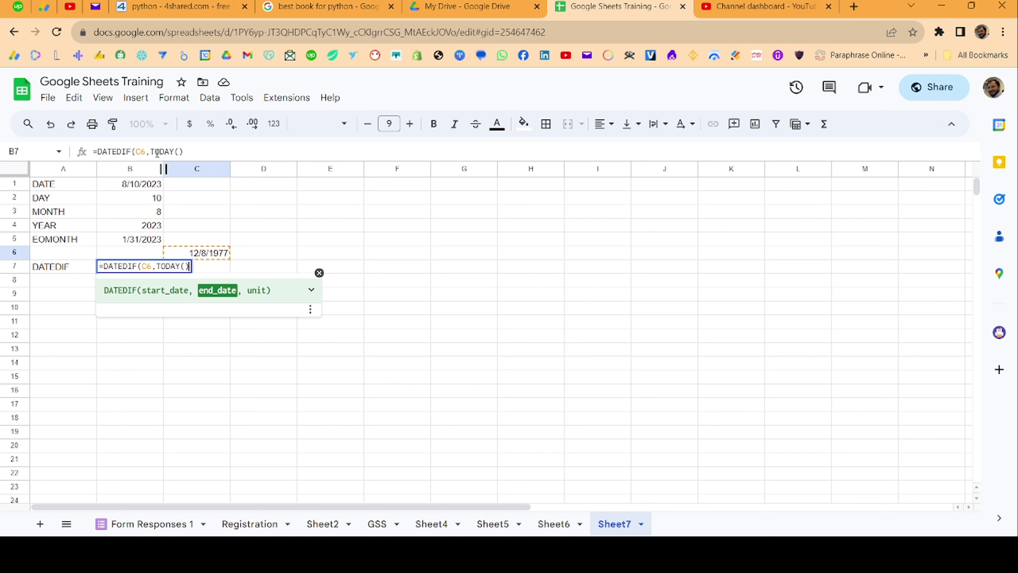
pyautogui.write(',')
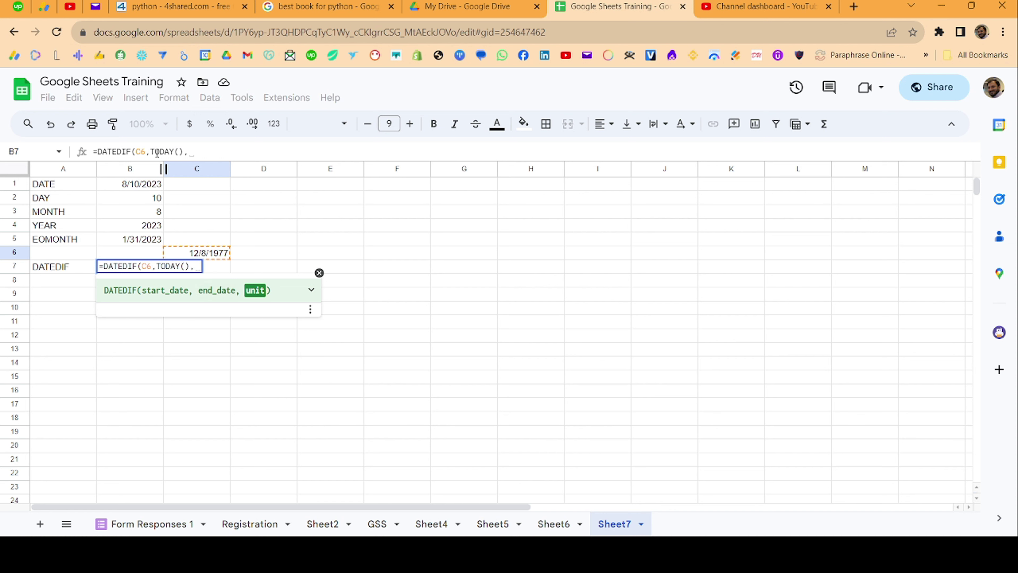
pyautogui.write('"')
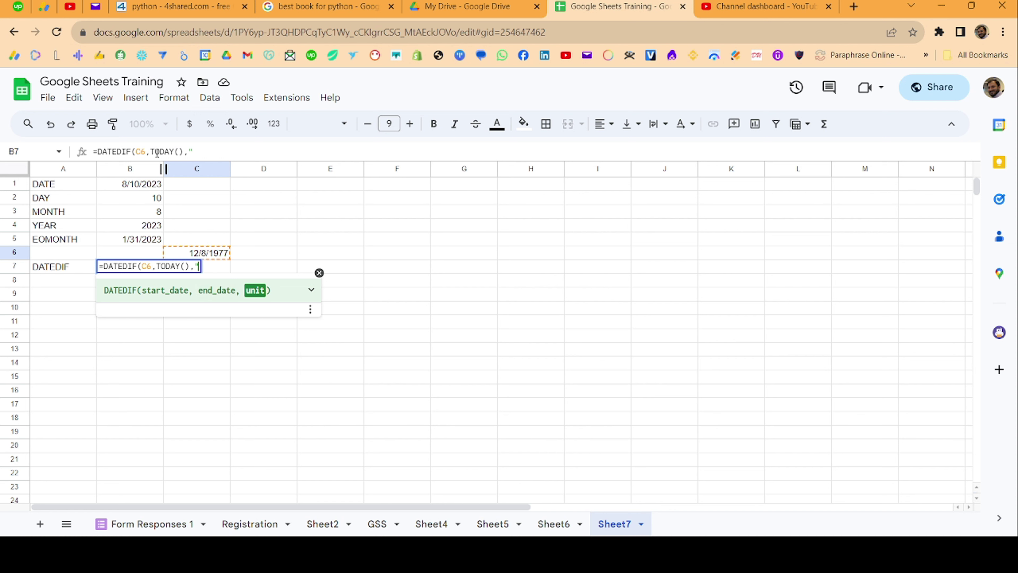
pyautogui.write('Y")')
pyautogui.press('Return')
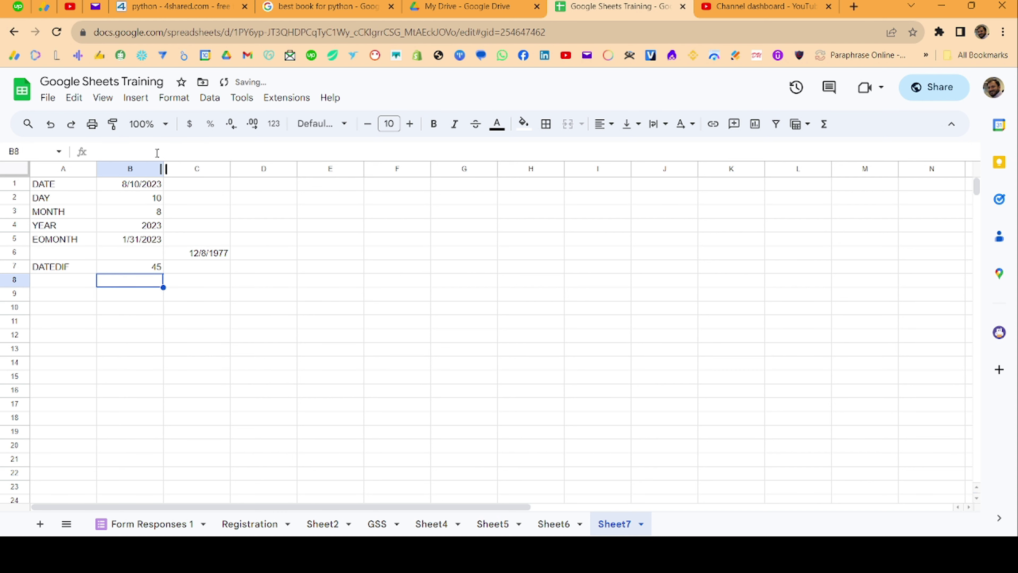
pyautogui.press('Up')
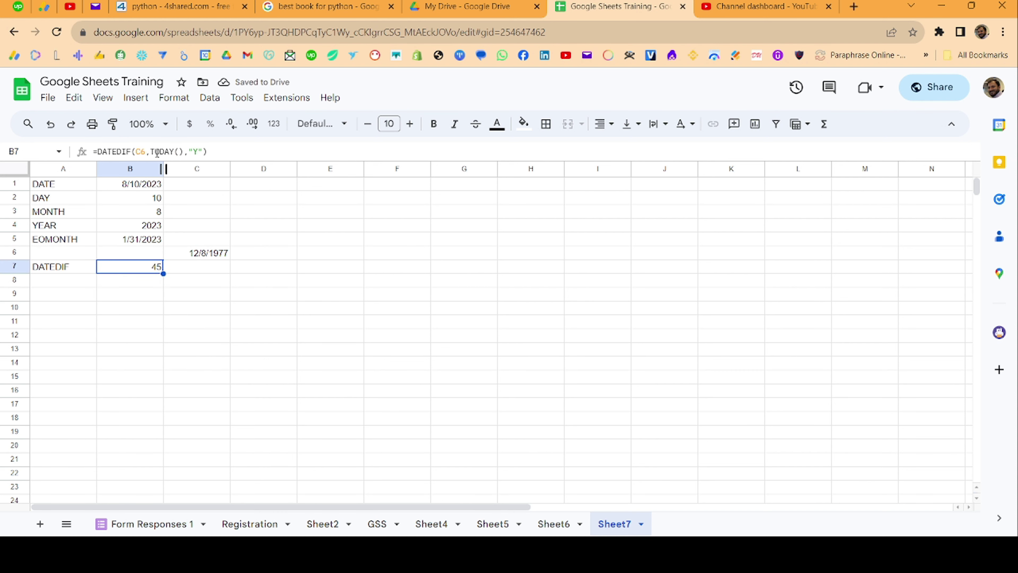
# Make the C6 reference absolute ($C$6) and fill the formula down into B8
pyautogui.press('Right')
pyautogui.press('Down')
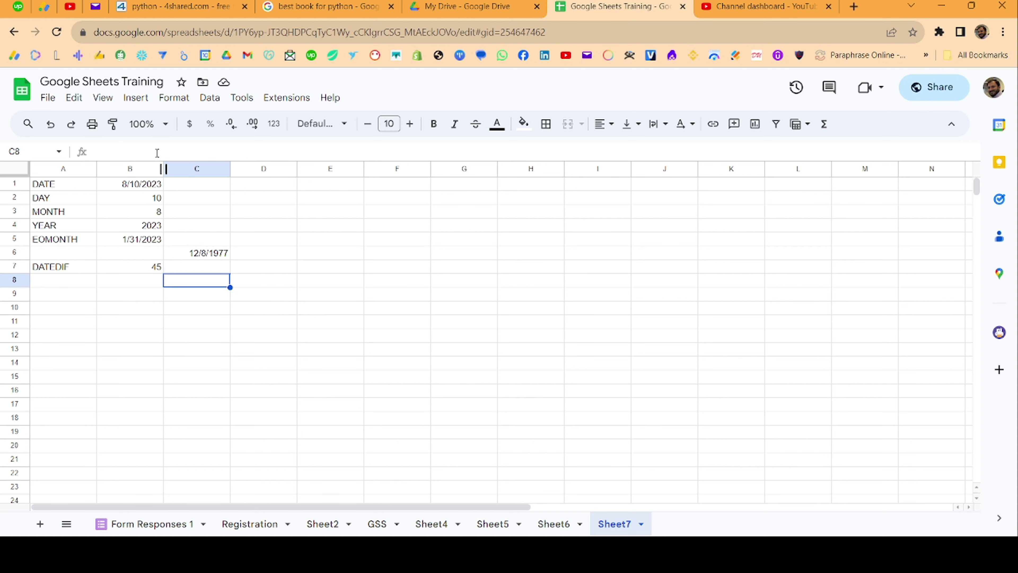
pyautogui.press('Left')
pyautogui.press('Up')
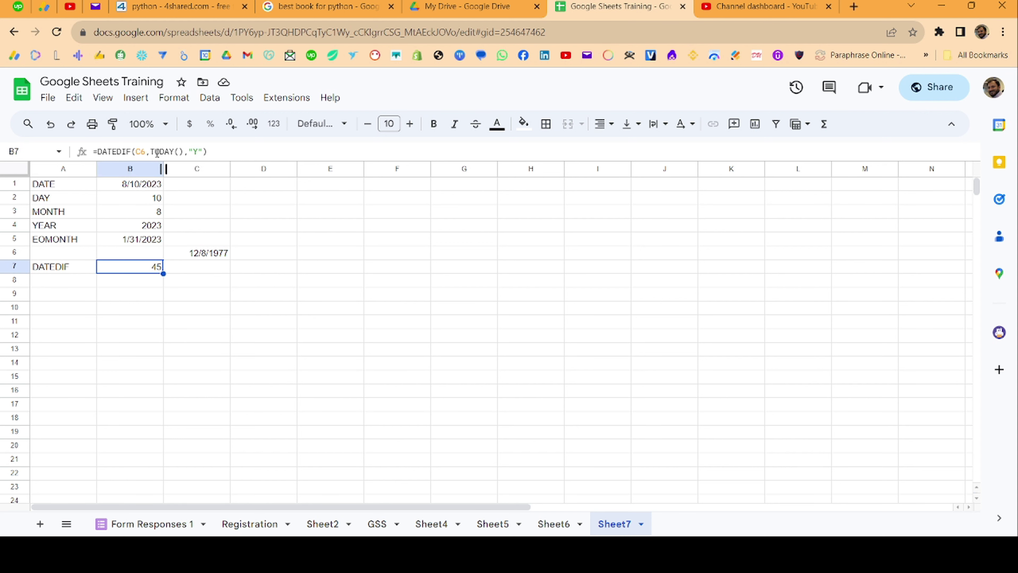
pyautogui.click(146, 151)
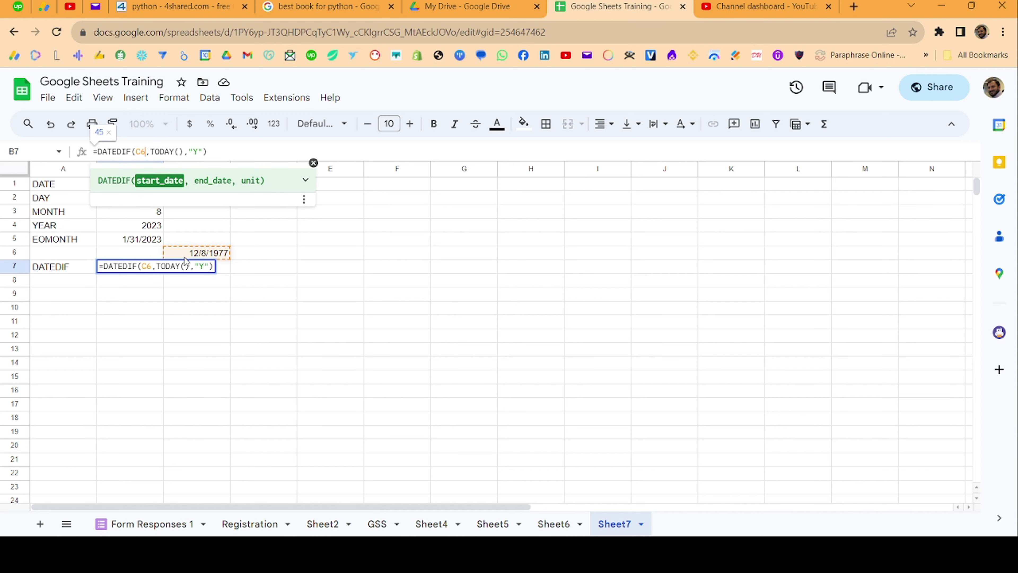
pyautogui.press('F4')
pyautogui.press('Return')
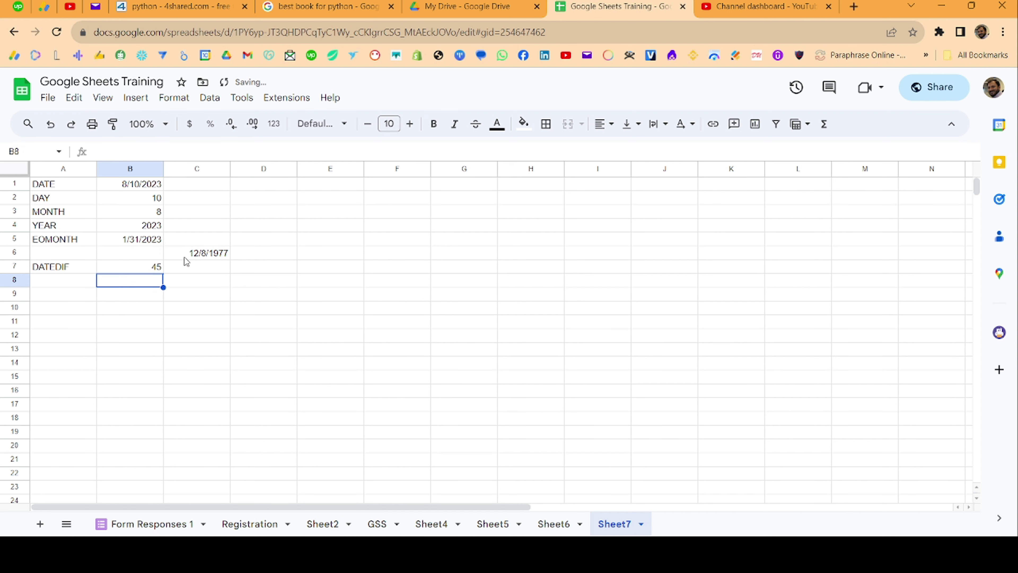
pyautogui.hotkey('ctrl', 'd')
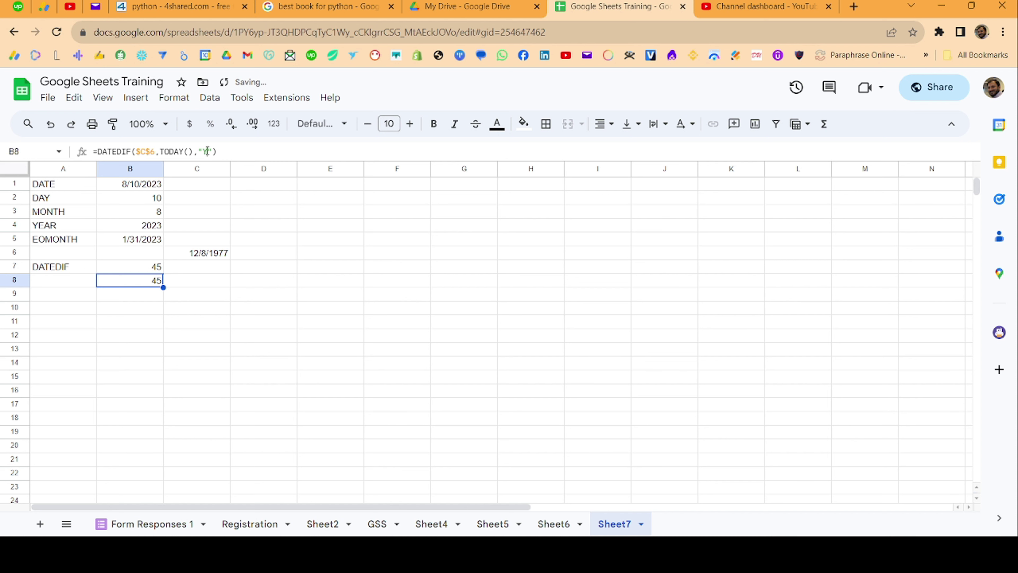
# Change B8's DATEDIF unit to "YM" so it returns 11 leftover months
pyautogui.click(208, 151)
pyautogui.write('m')
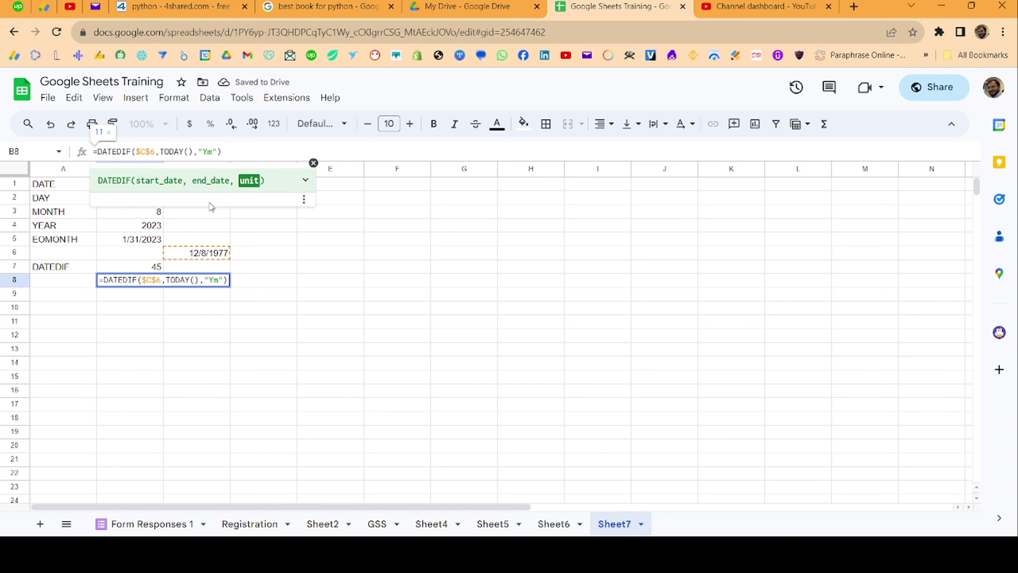
pyautogui.press('BackSpace')
pyautogui.write('M')
pyautogui.press('Return')
pyautogui.press('Up')
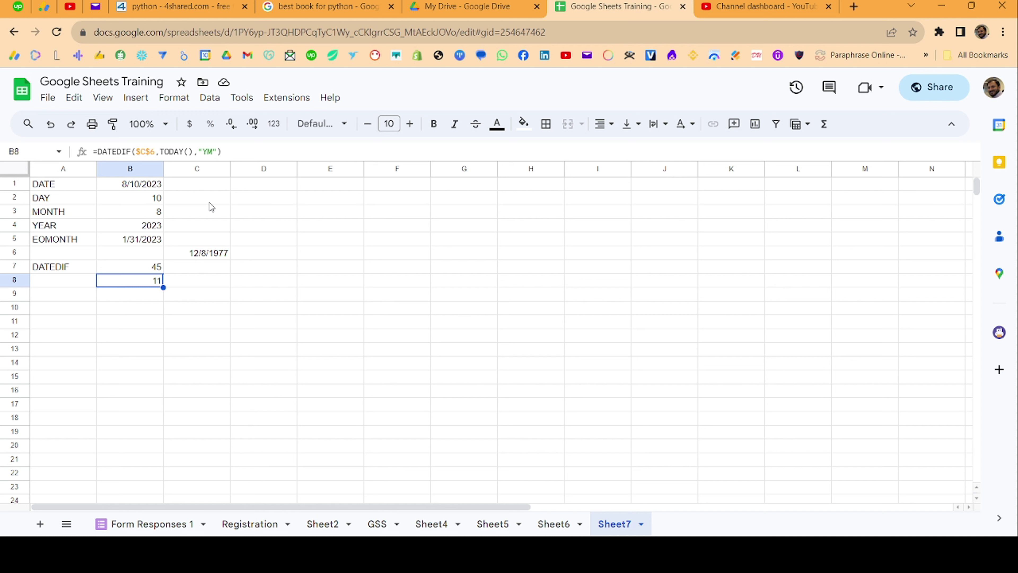
pyautogui.press('Down')
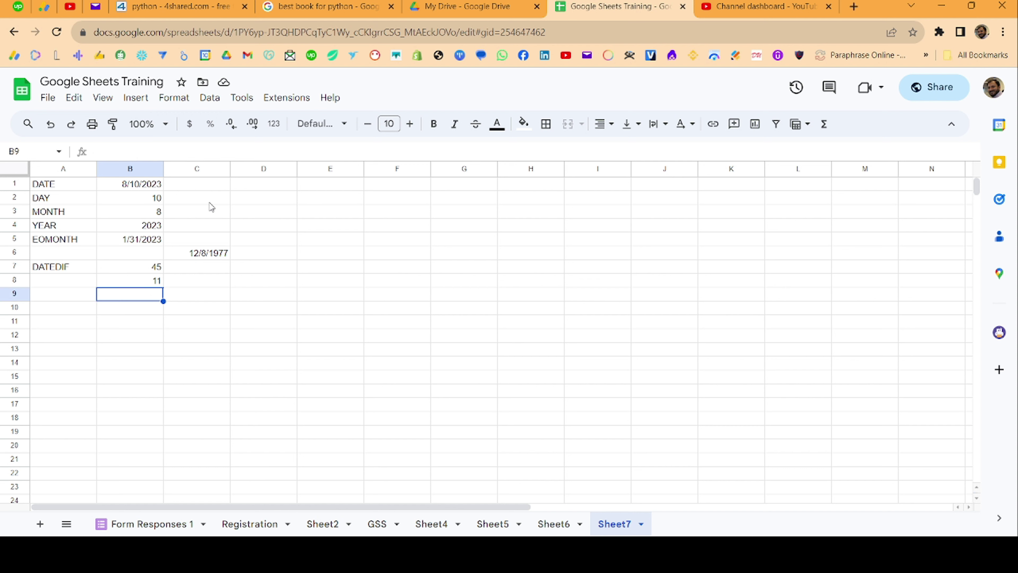
pyautogui.write('=DATEDIF($C$6,TODAY(),"YM")')
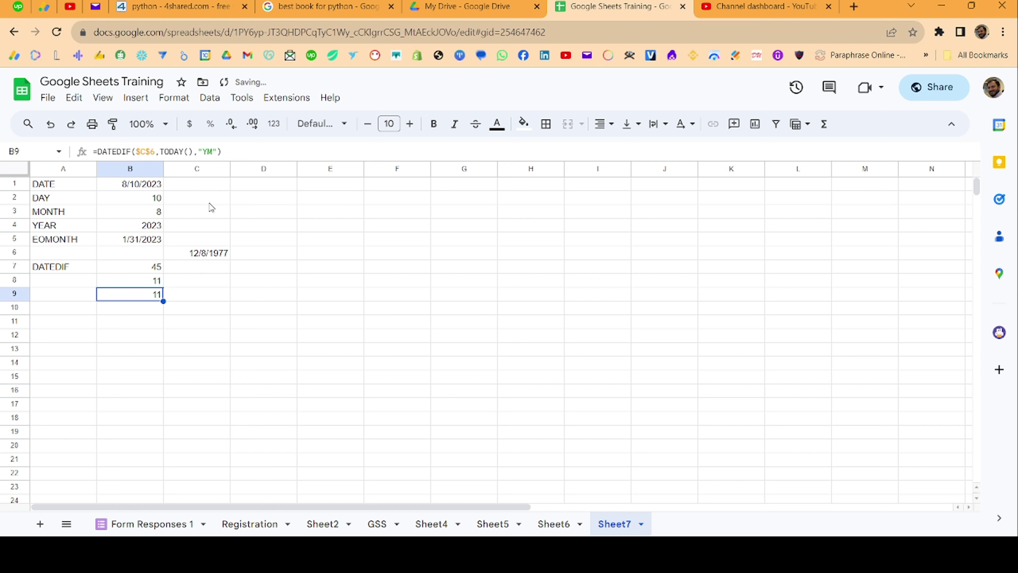
pyautogui.click(204, 152)
pyautogui.press('BackSpace')
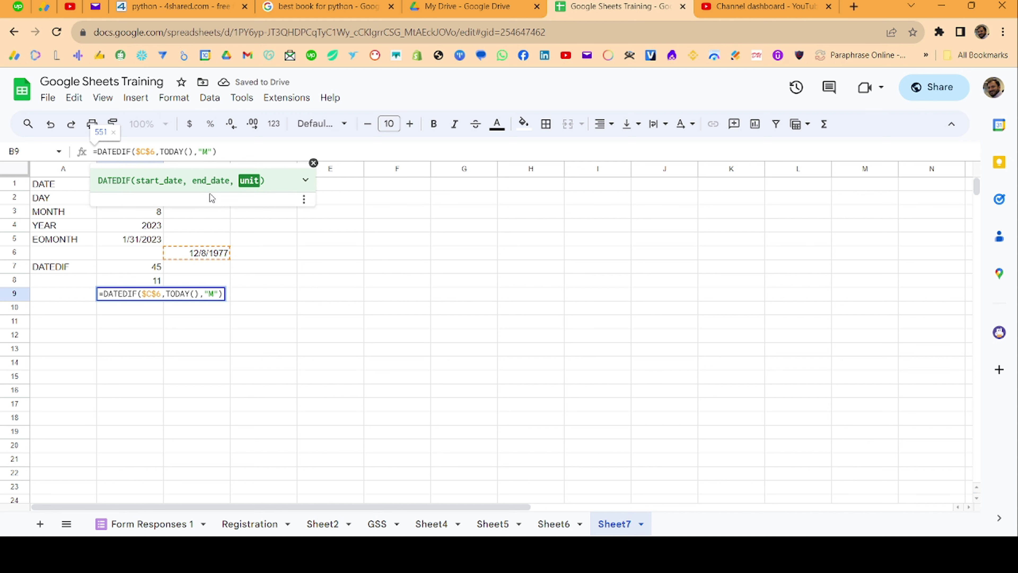
pyautogui.write('D')
pyautogui.press('Return')
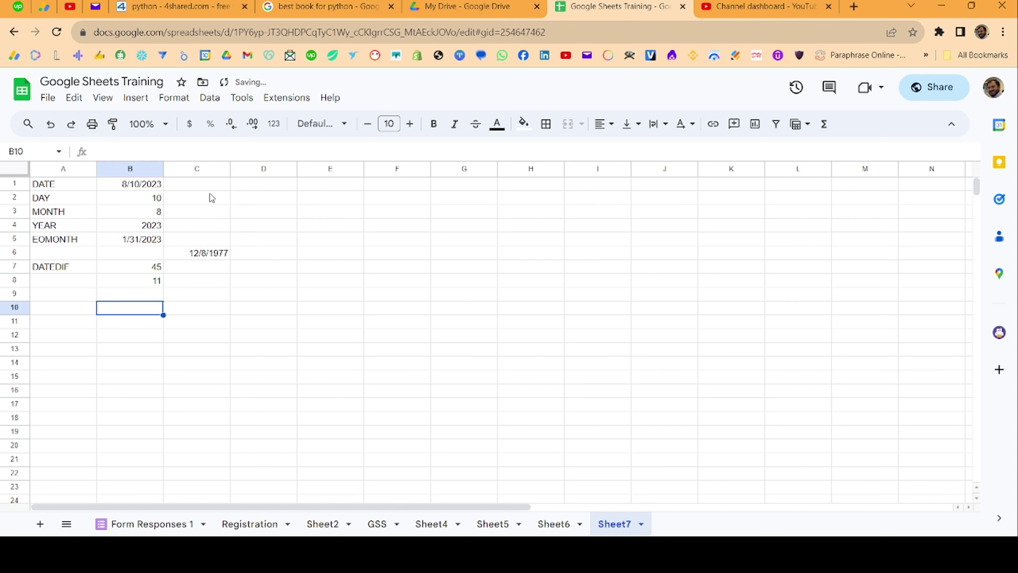
pyautogui.press('Up')
pyautogui.press('Up')
pyautogui.press('Up')
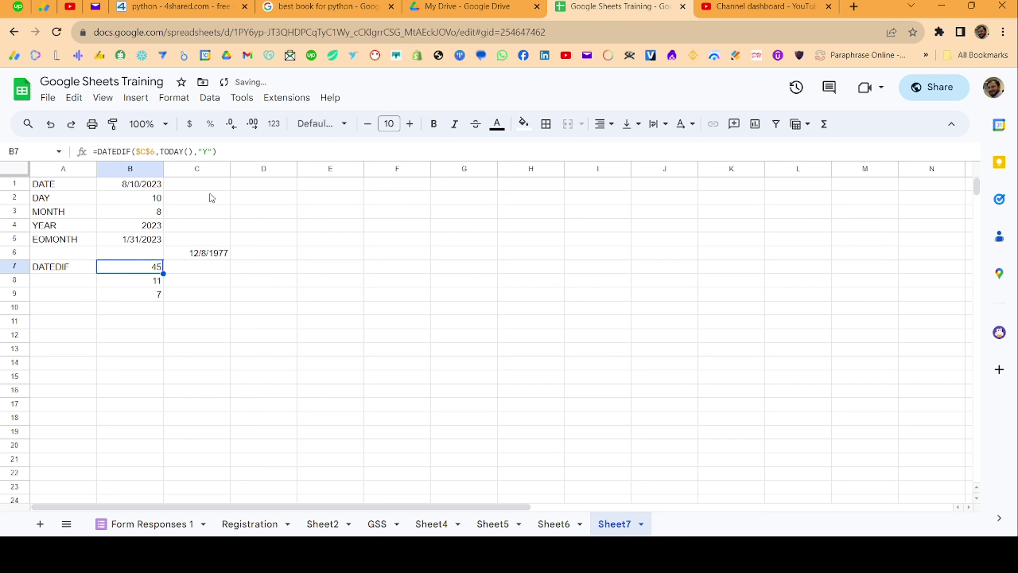
pyautogui.press('Down')
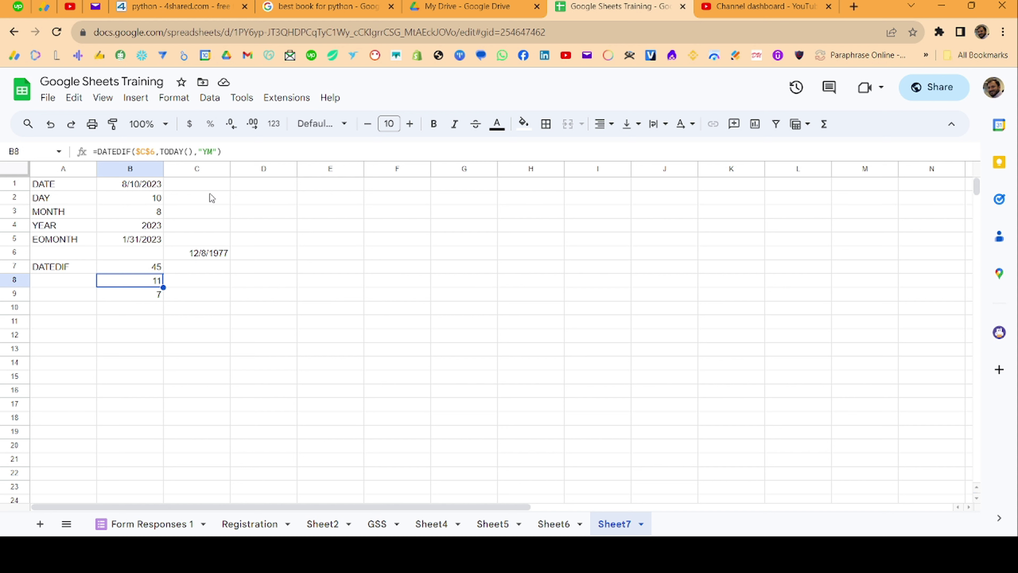
pyautogui.press('Down')
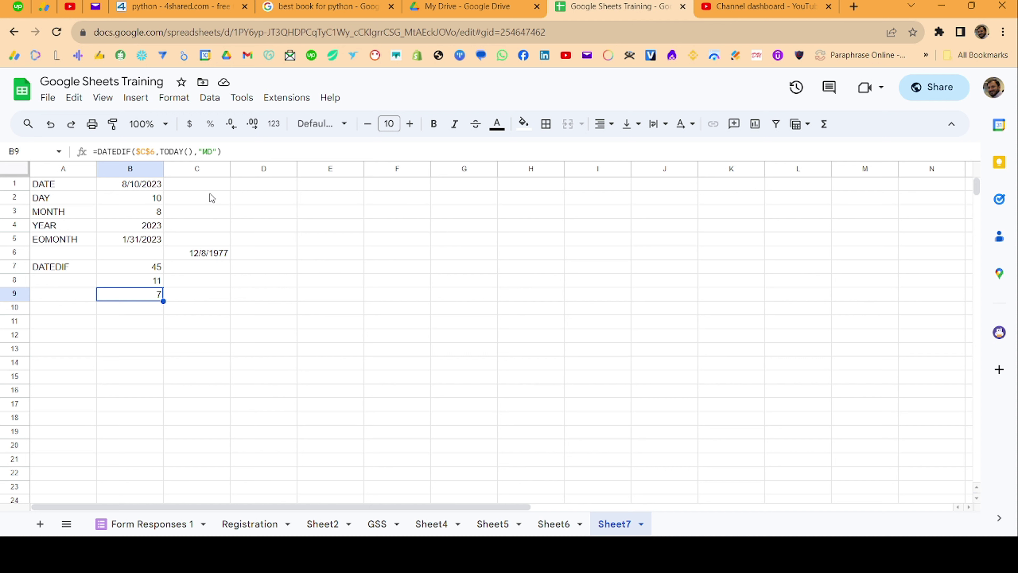
pyautogui.press('Up')
pyautogui.press('Up')
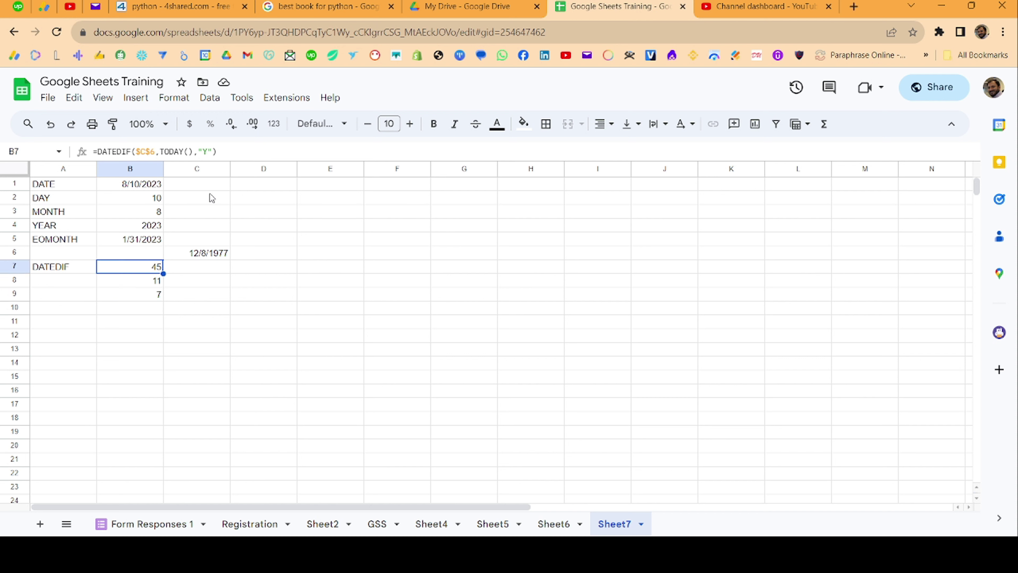
# Paste B7's years DATEDIF formula into C7 followed by &" Years "&
pyautogui.moveTo(217, 152); pyautogui.dragTo(90, 152)
pyautogui.hotkey('ctrl', 'c')
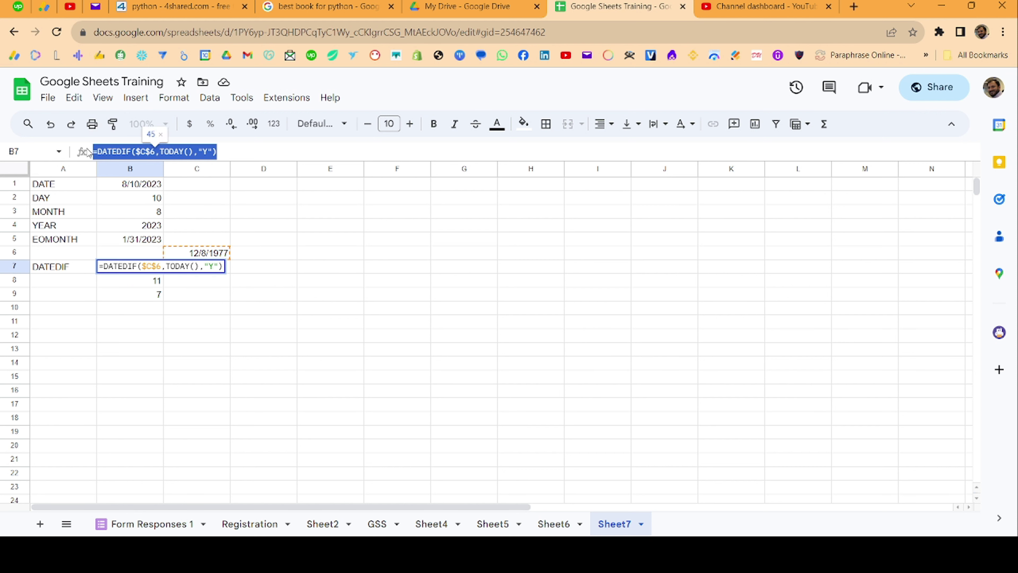
pyautogui.press('Tab')
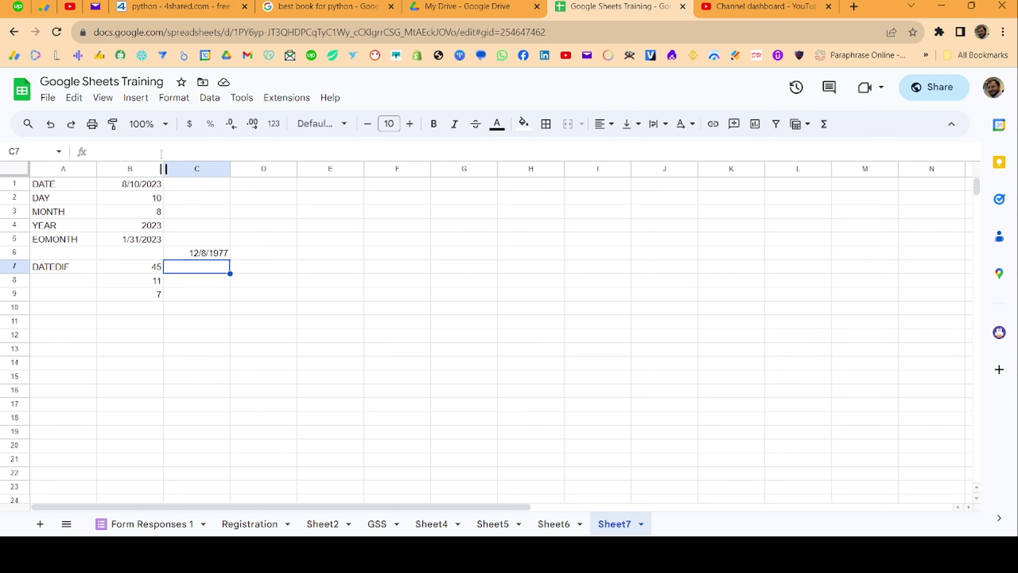
pyautogui.click(161, 152)
pyautogui.hotkey('ctrl', 'v')
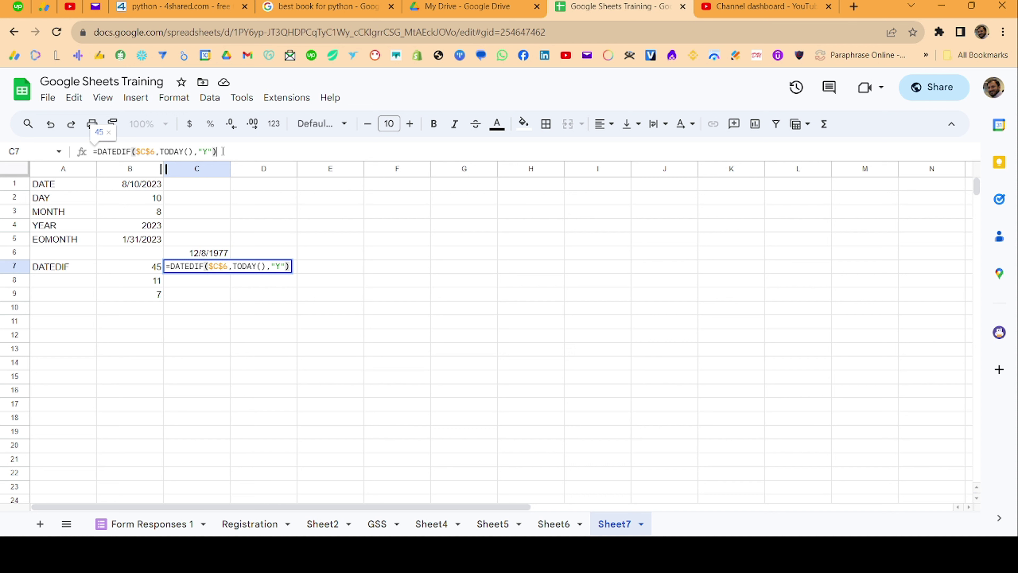
pyautogui.write('&')
pyautogui.write('" Years')
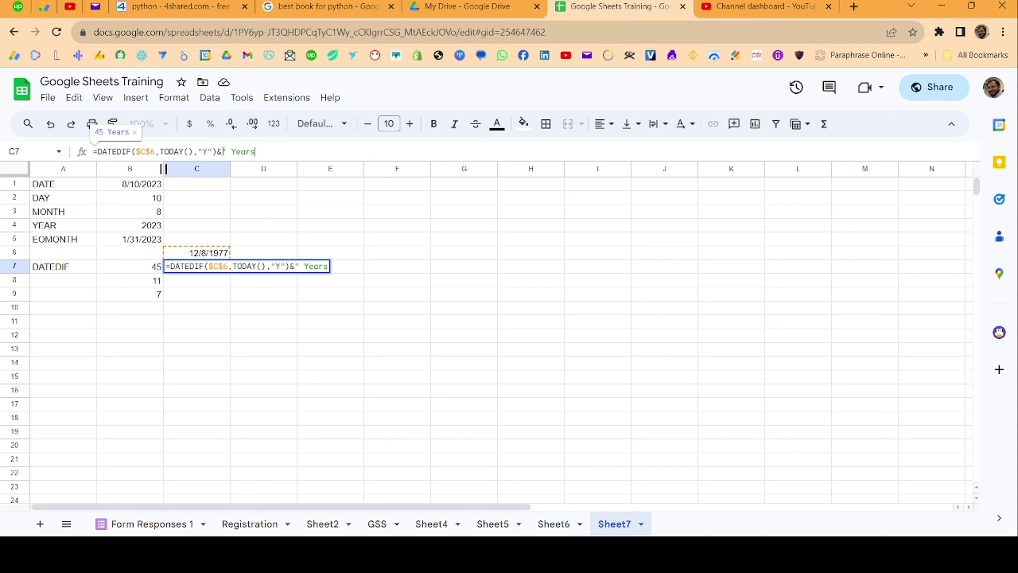
pyautogui.write(' "')
pyautogui.write('&')
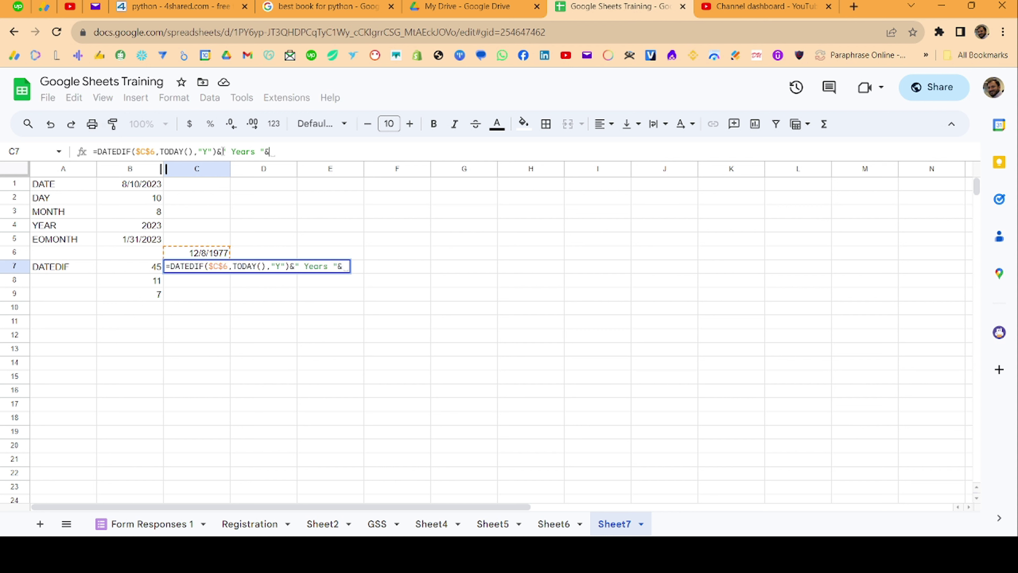
# Append a second DATEDIF with unit "YM" followed by &" Months "&
pyautogui.hotkey('ctrl', 'v')
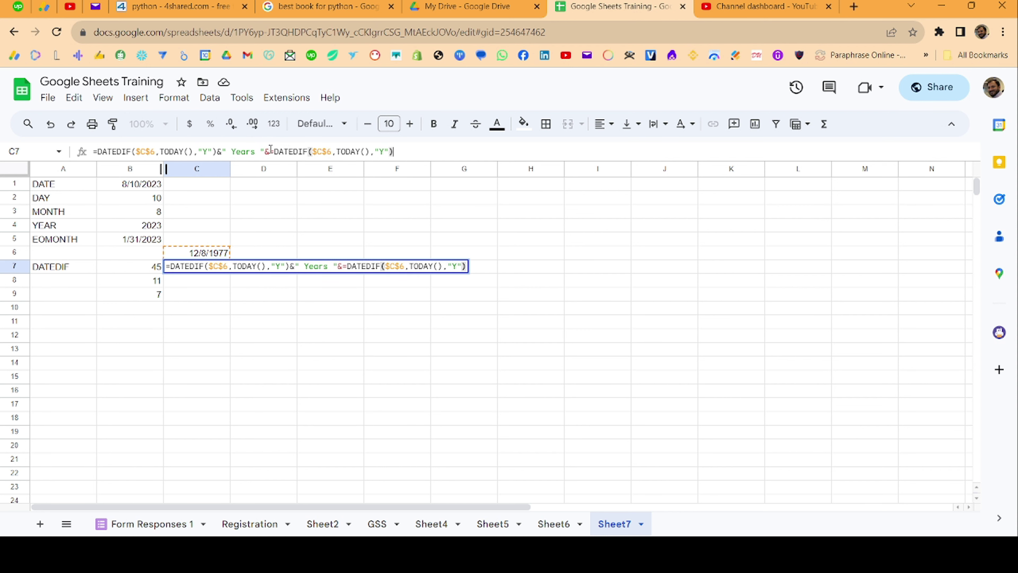
pyautogui.click(275, 151)
pyautogui.press('BackSpace')
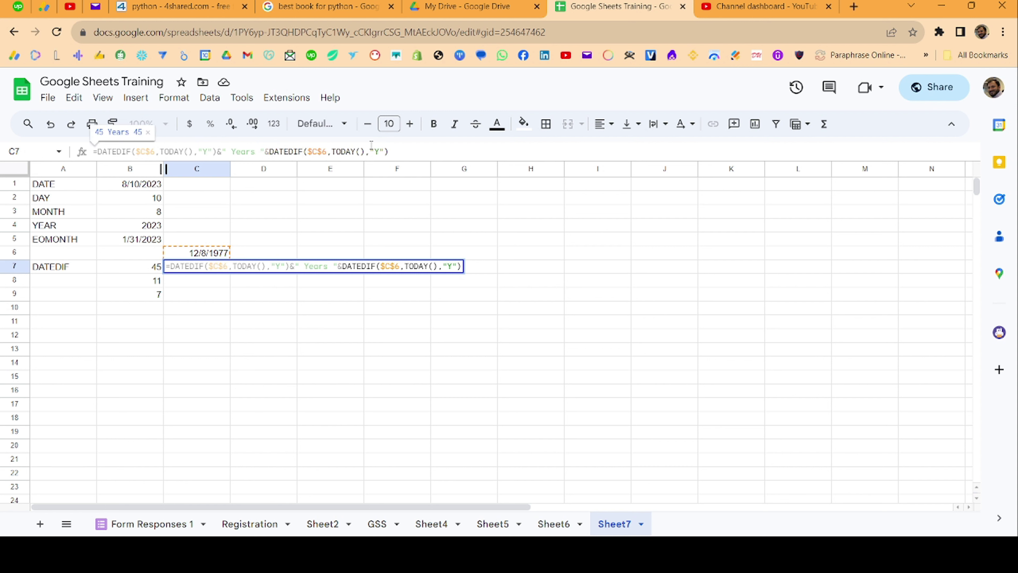
pyautogui.click(381, 151)
pyautogui.write('M')
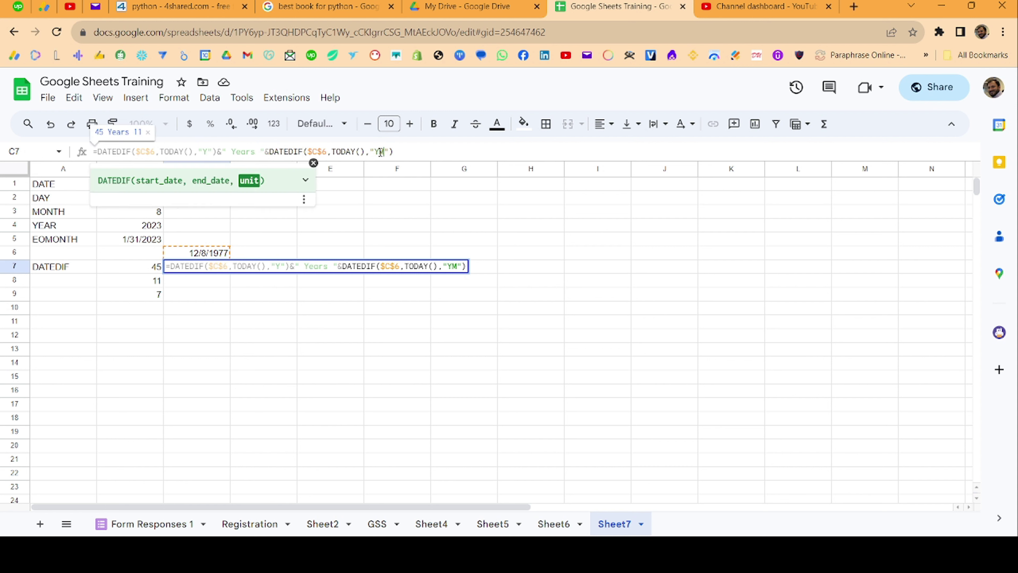
pyautogui.click(417, 149)
pyautogui.write('&')
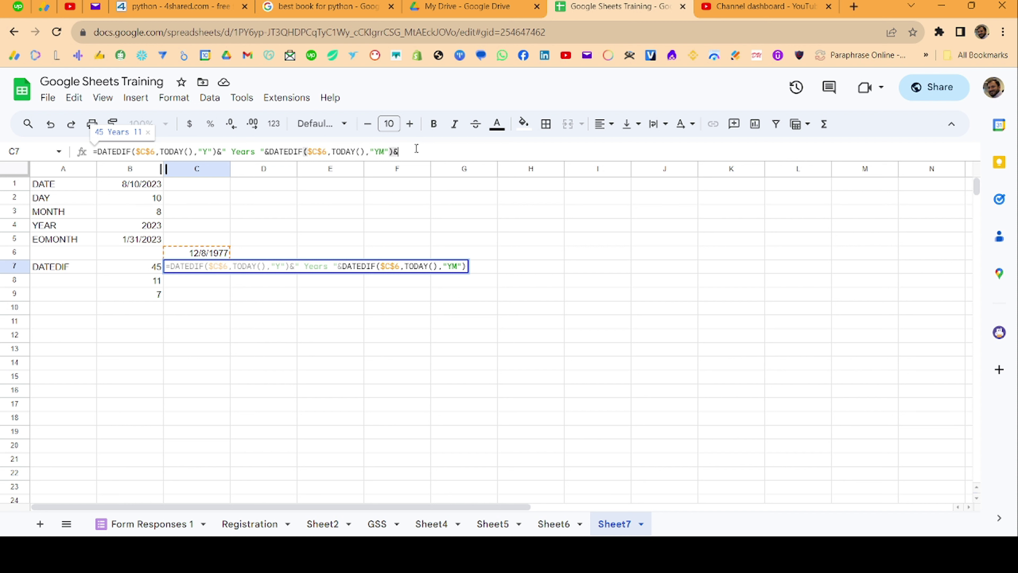
pyautogui.write('" ')
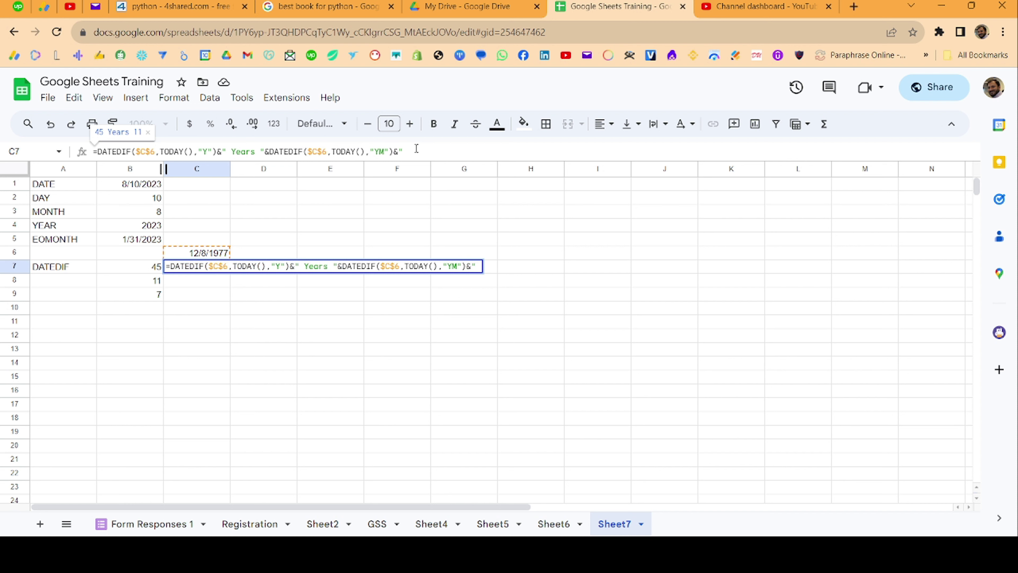
pyautogui.write('Month')
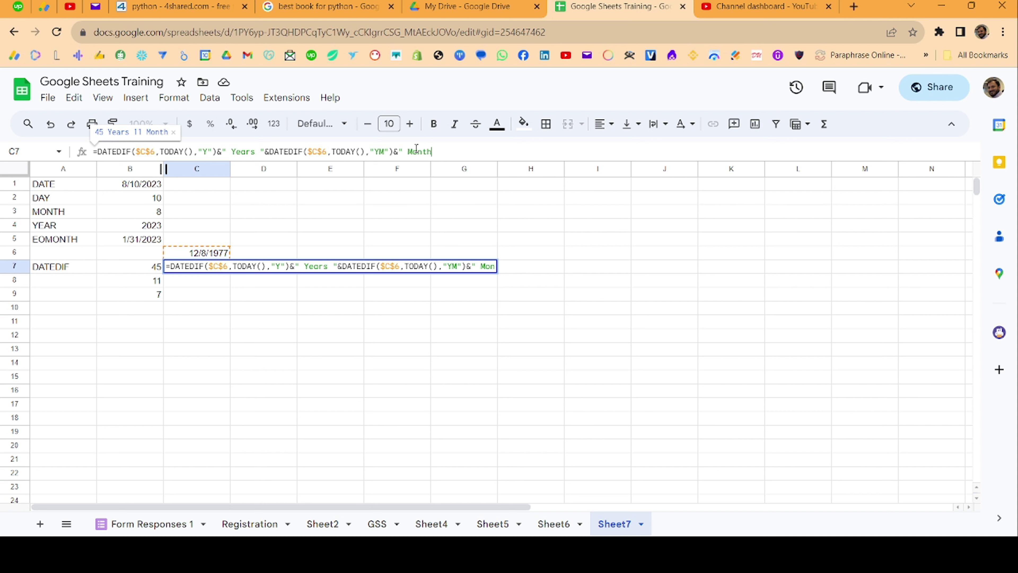
pyautogui.write('s "')
pyautogui.write('&')
# Append a third DATEDIF with unit "MD" and &" Days", showing 45 Years 11 Months 7 Days
pyautogui.hotkey('ctrl', 'v')
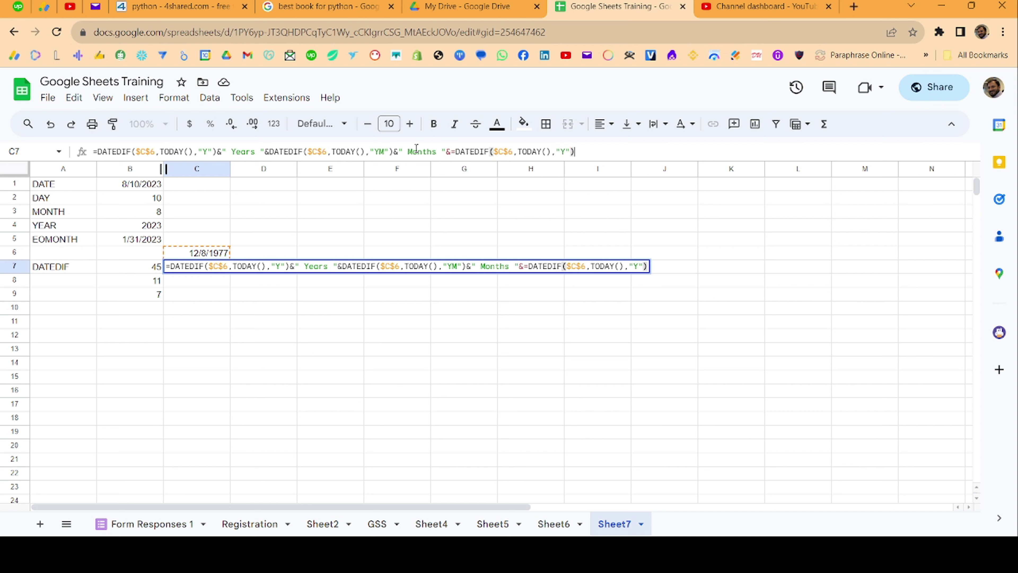
pyautogui.click(455, 152)
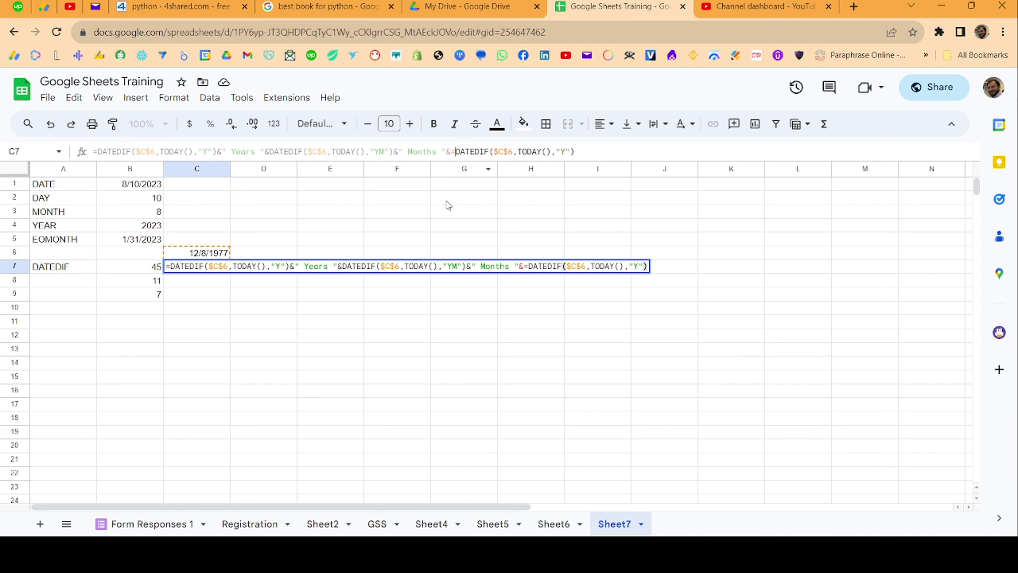
pyautogui.press('BackSpace')
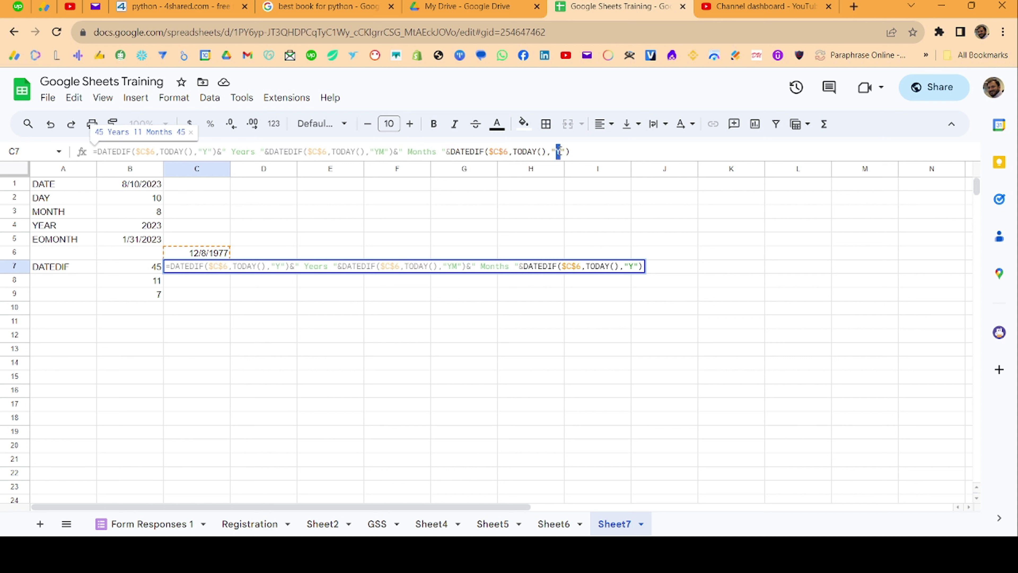
pyautogui.click(557, 151)
pyautogui.write('MD')
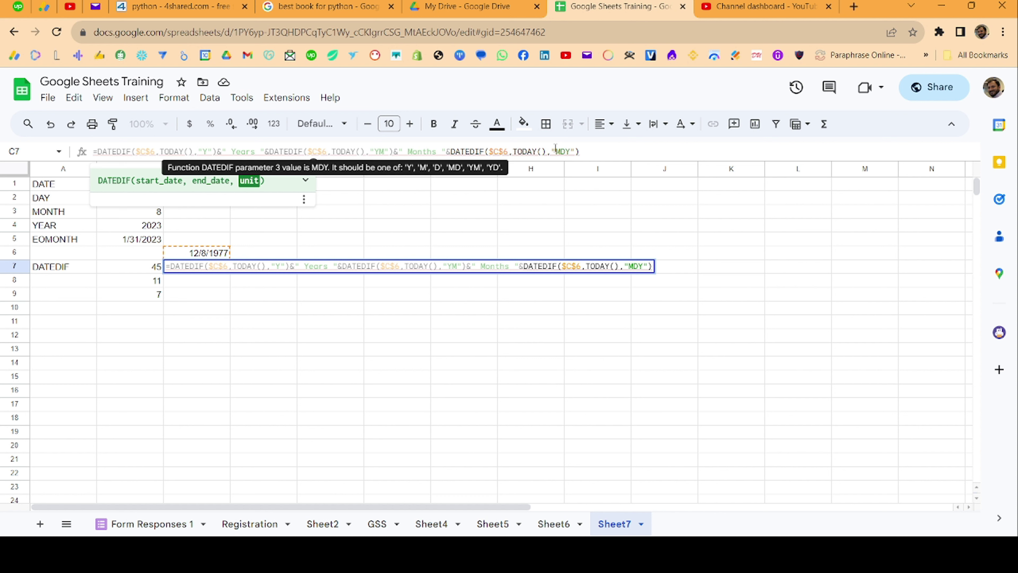
pyautogui.press('Delete')
pyautogui.press('End')
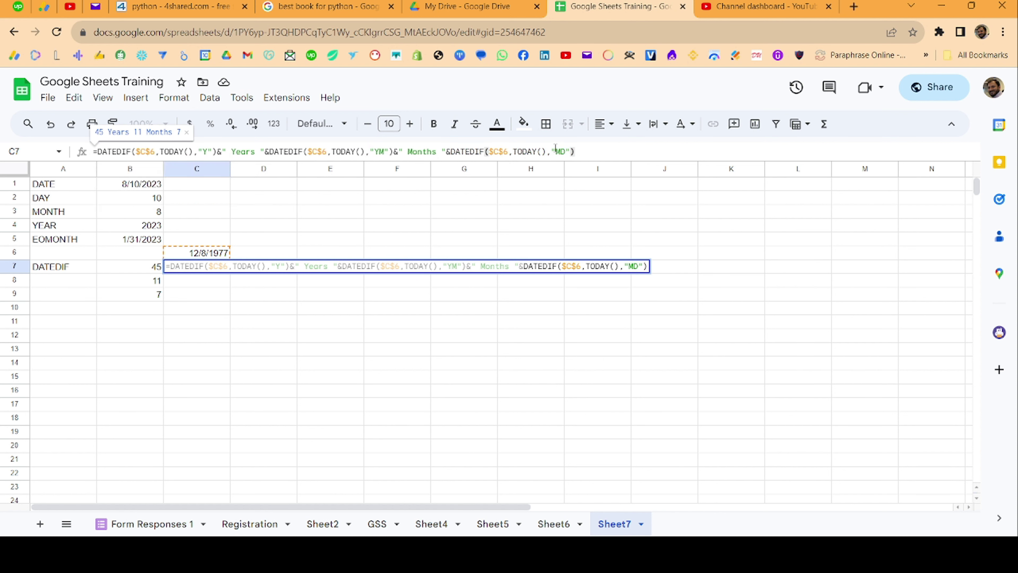
pyautogui.write('&" D')
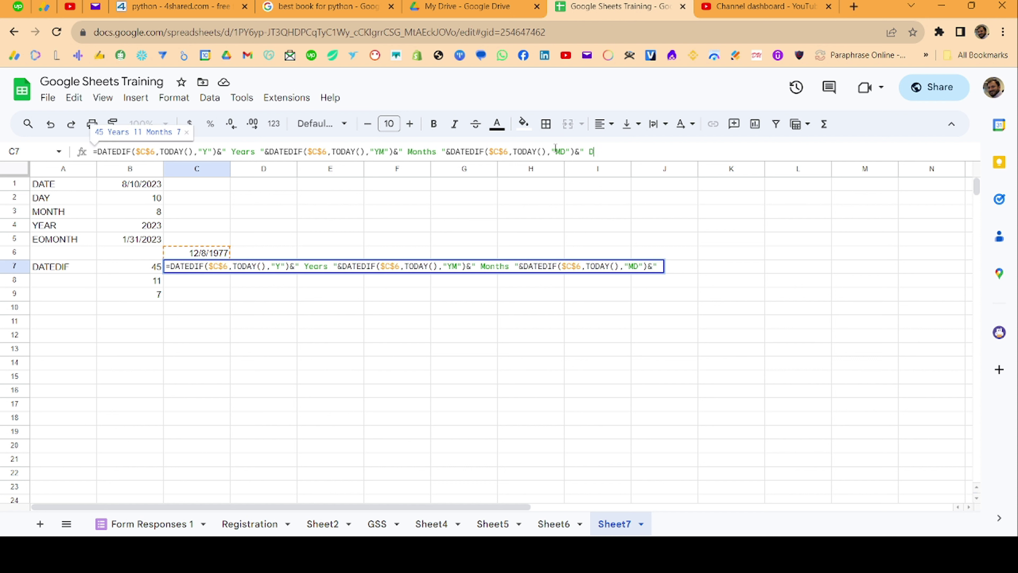
pyautogui.write('ays"')
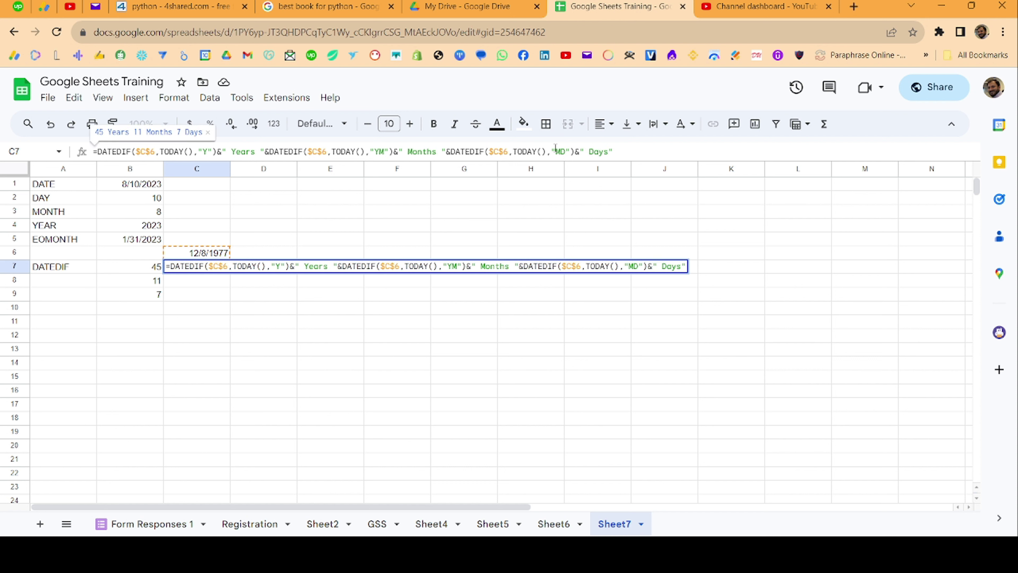
pyautogui.press('Return')
pyautogui.press('Up')
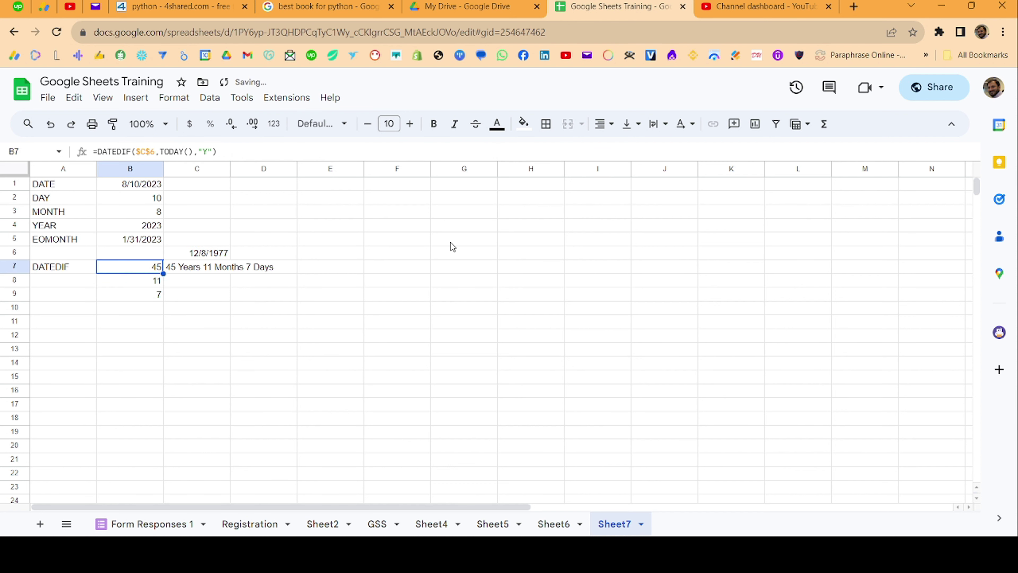
pyautogui.click(184, 271)
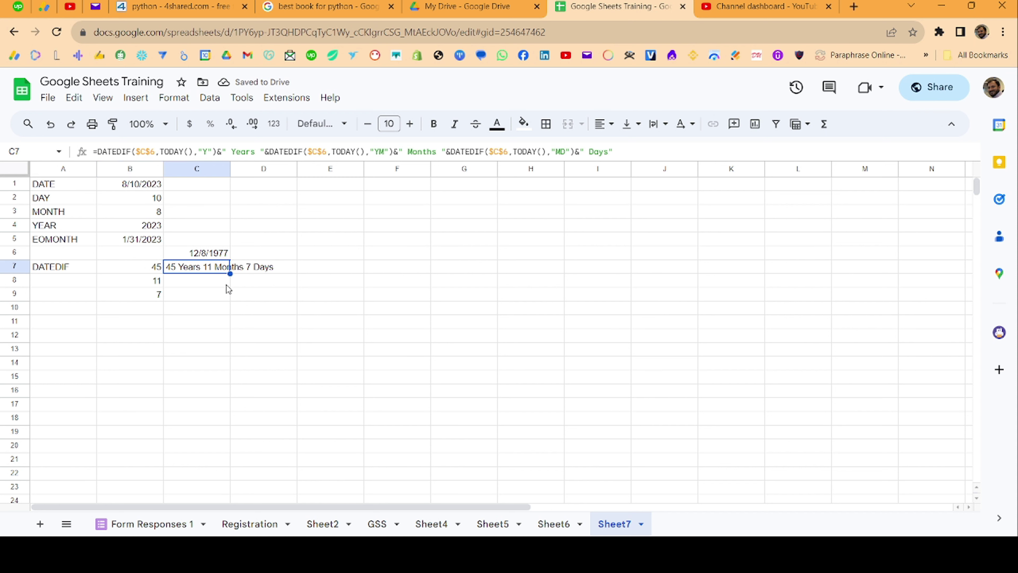
pyautogui.click(227, 285)
pyautogui.click(171, 269)
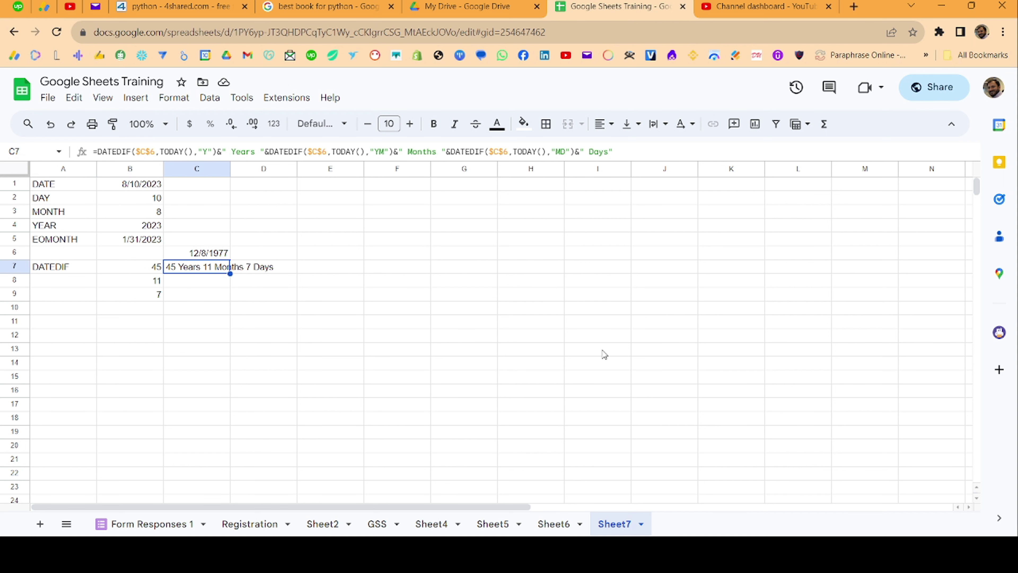